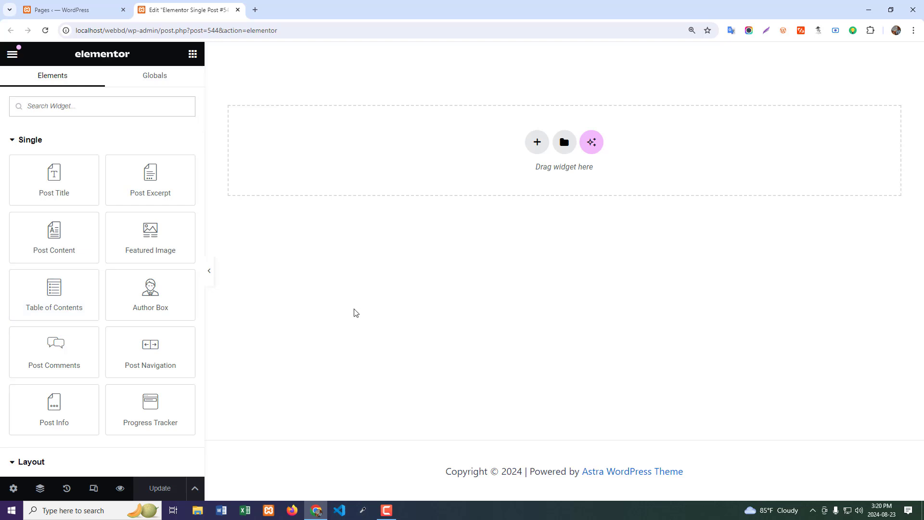
- Show the WordPress posts list and open the Elementor Theme Builder in a new browser tab
{"action": "left_click", "coordinate": [53, 11]}
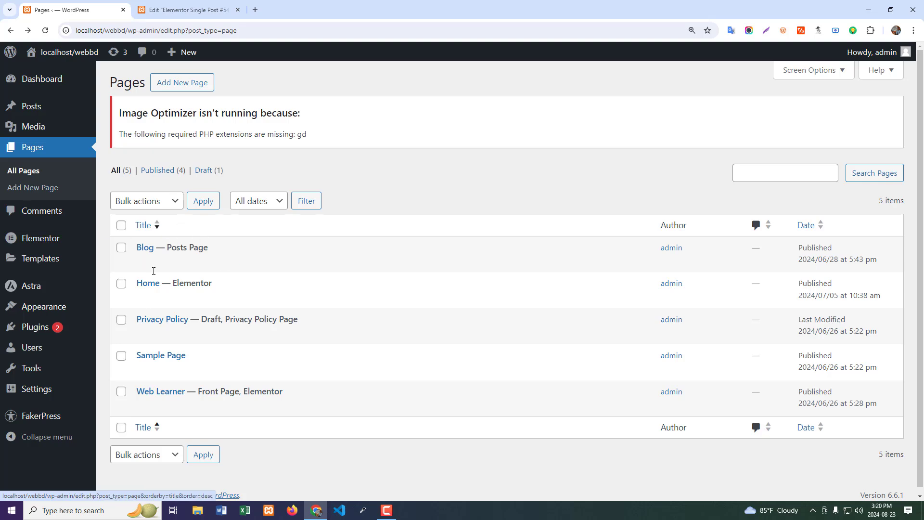
{"action": "left_click", "coordinate": [36, 110]}
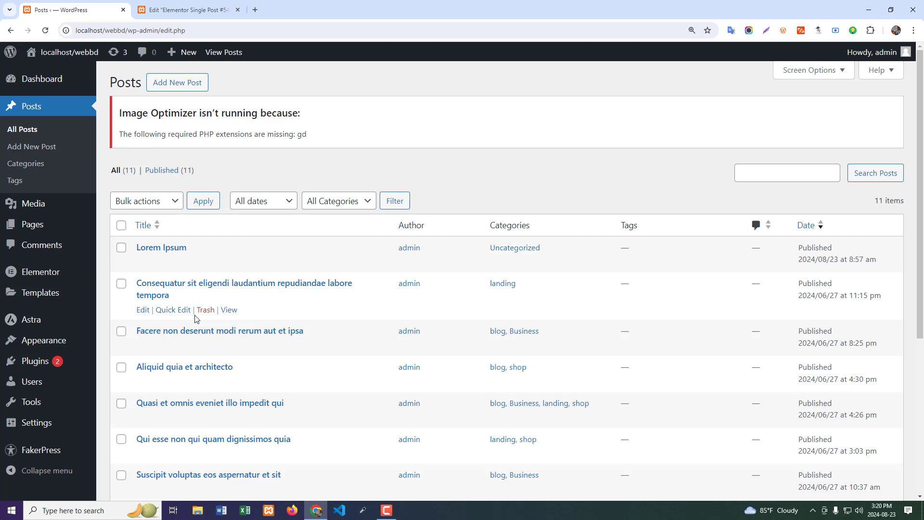
{"action": "mouse_move", "coordinate": [46, 275]}
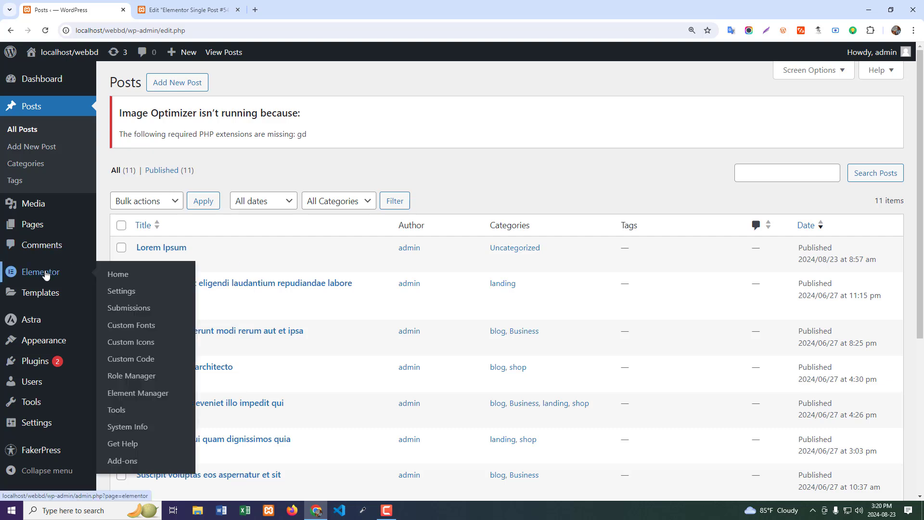
{"action": "mouse_move", "coordinate": [39, 296]}
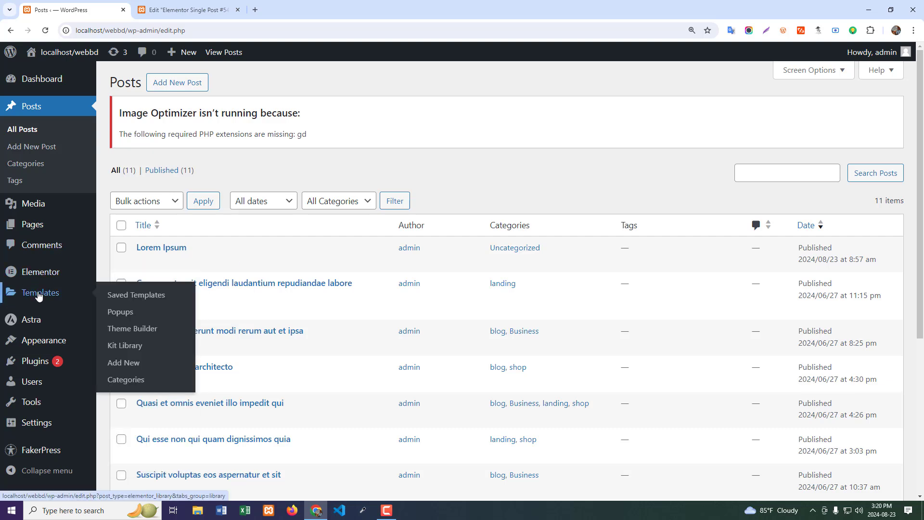
{"action": "right_click", "coordinate": [125, 328]}
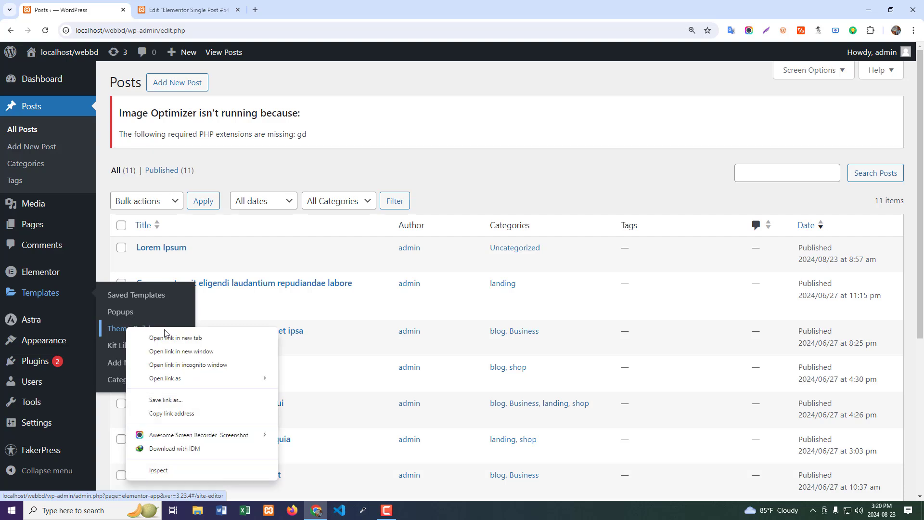
{"action": "left_click", "coordinate": [156, 338]}
{"action": "left_click", "coordinate": [289, 10]}
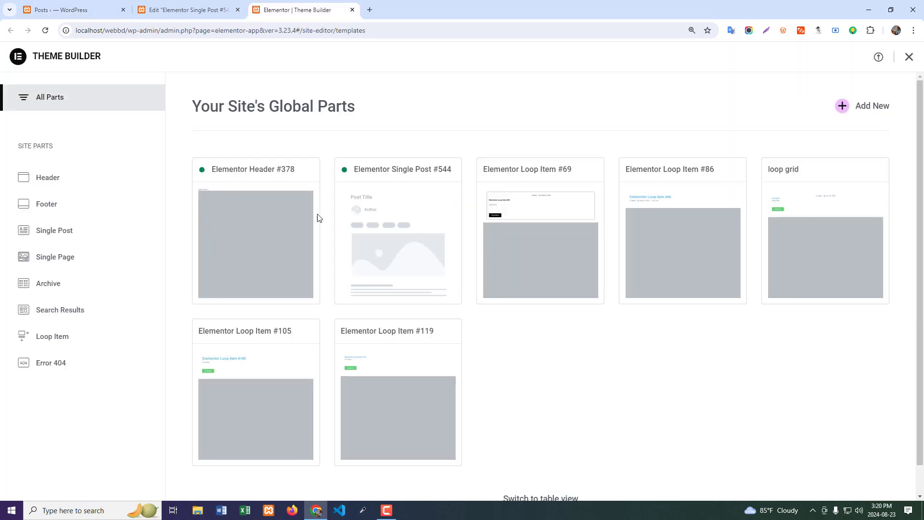
- Move the existing Elementor Single Post #544 template to the trash from the Single Post site parts
{"action": "left_click", "coordinate": [53, 231]}
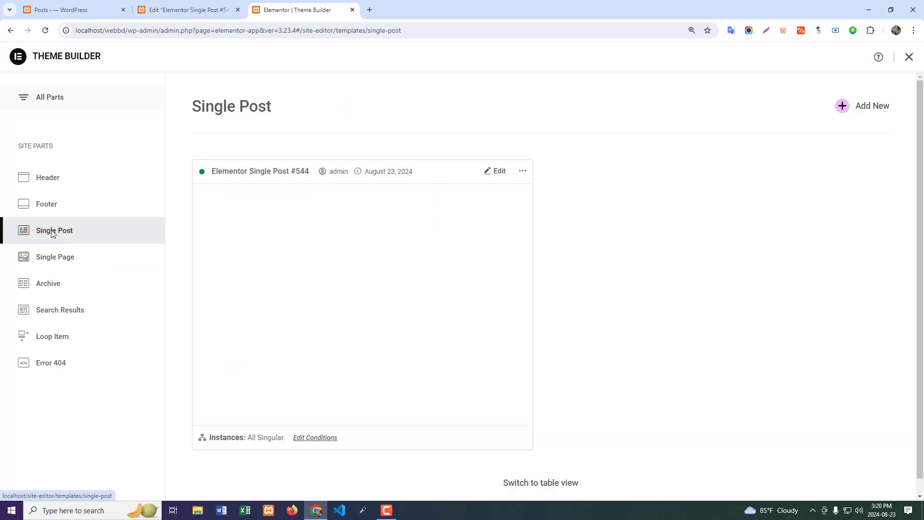
{"action": "left_click", "coordinate": [523, 172]}
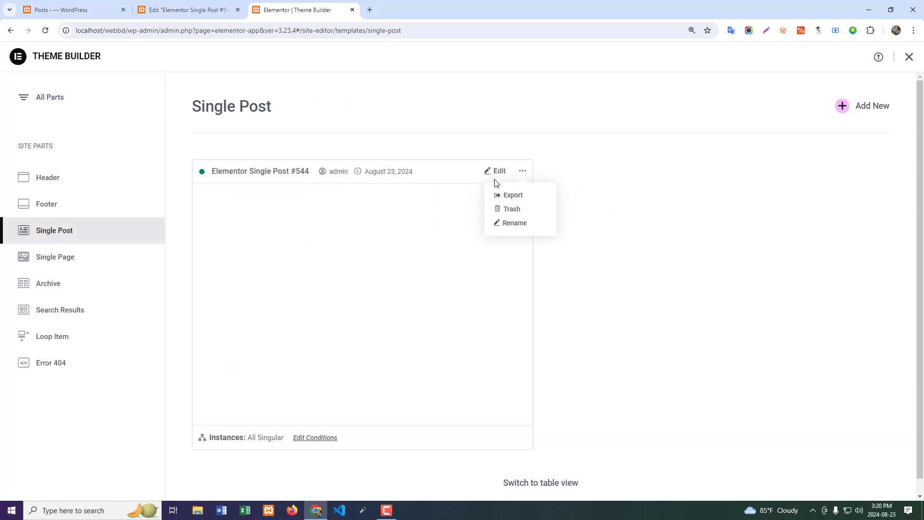
{"action": "left_click", "coordinate": [513, 209]}
{"action": "left_click", "coordinate": [511, 307]}
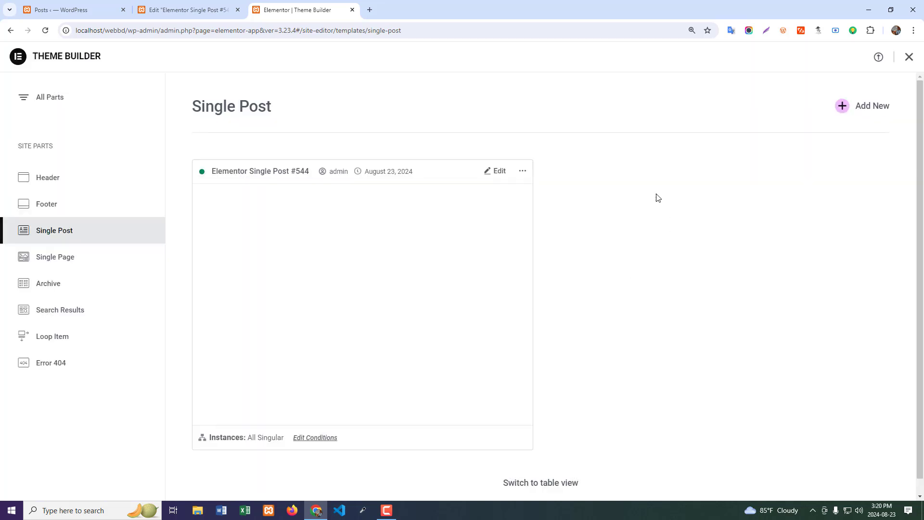
- Create a new Single Post template without a library design and add a single-column Flexbox container to it
{"action": "left_click", "coordinate": [881, 107]}
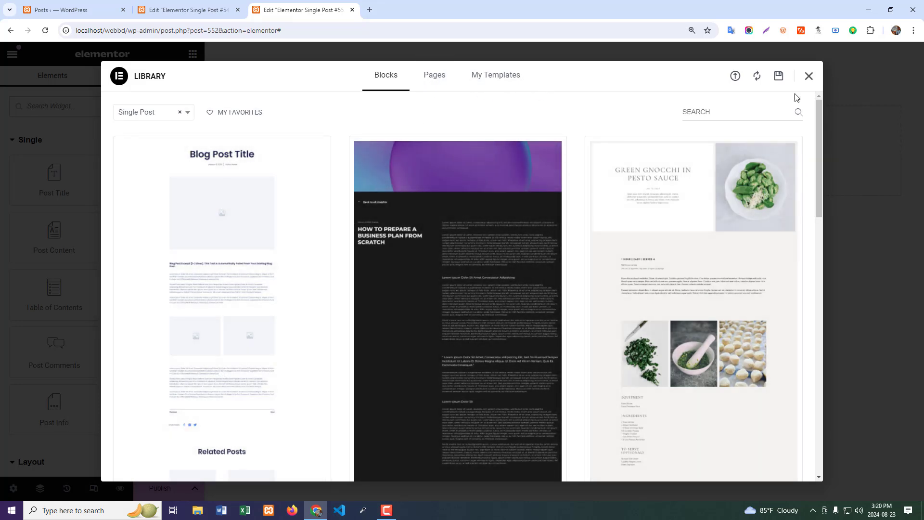
{"action": "left_click", "coordinate": [809, 78]}
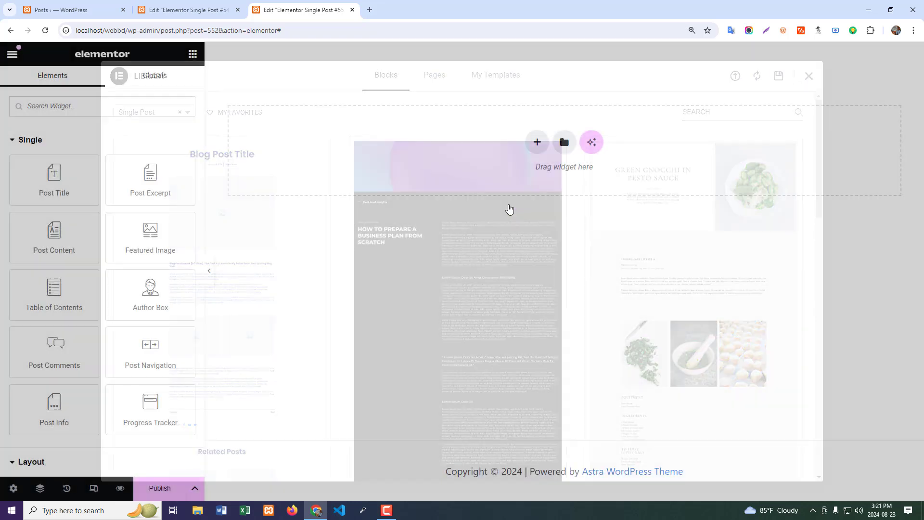
{"action": "left_click", "coordinate": [537, 142]}
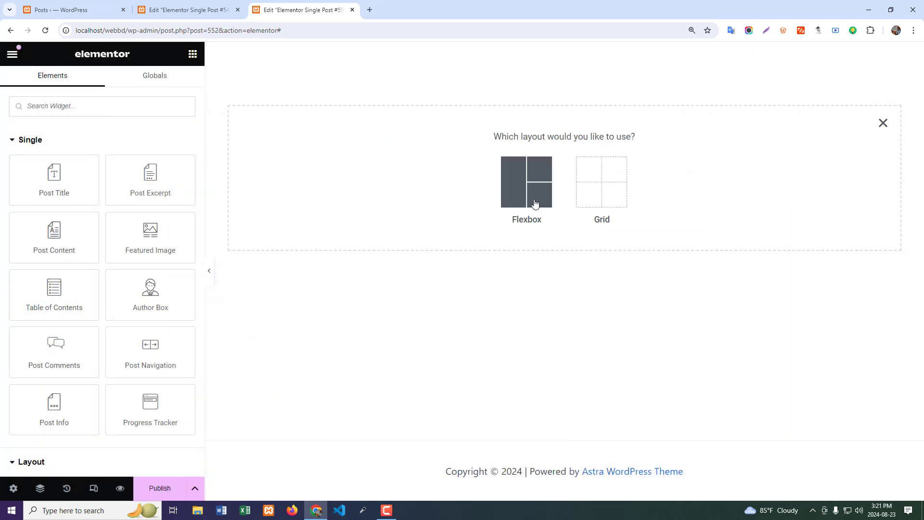
{"action": "left_click", "coordinate": [528, 185]}
{"action": "left_click", "coordinate": [393, 184]}
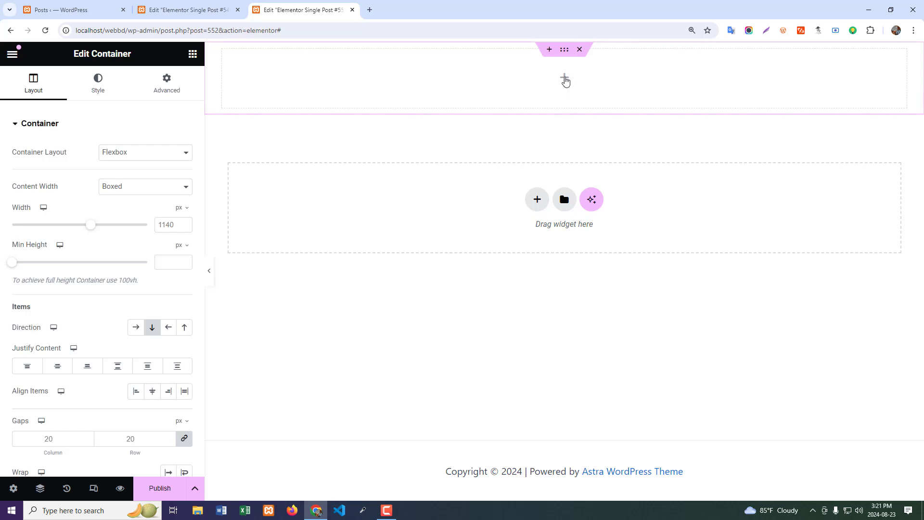
- Place a Featured Image widget in the container and a Post Content widget below it
{"action": "left_click", "coordinate": [565, 79]}
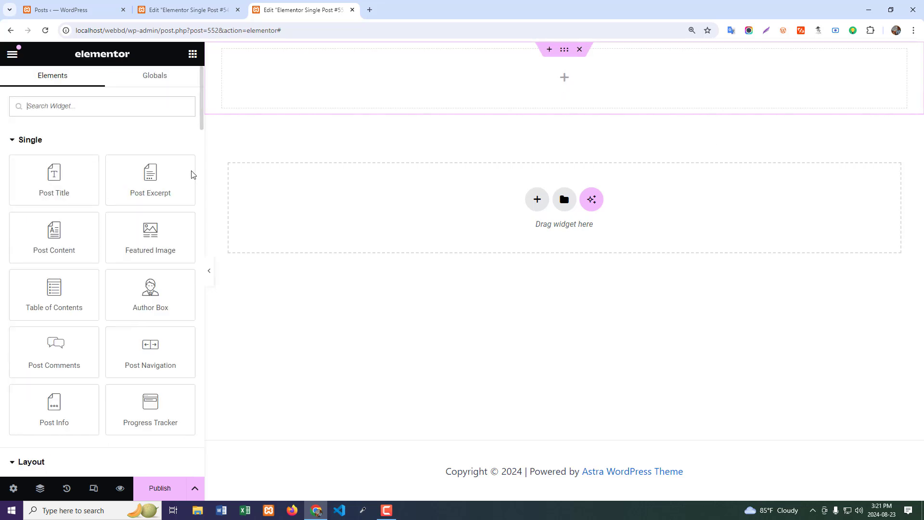
{"action": "left_click_drag", "start_coordinate": [157, 242], "coordinate": [561, 79]}
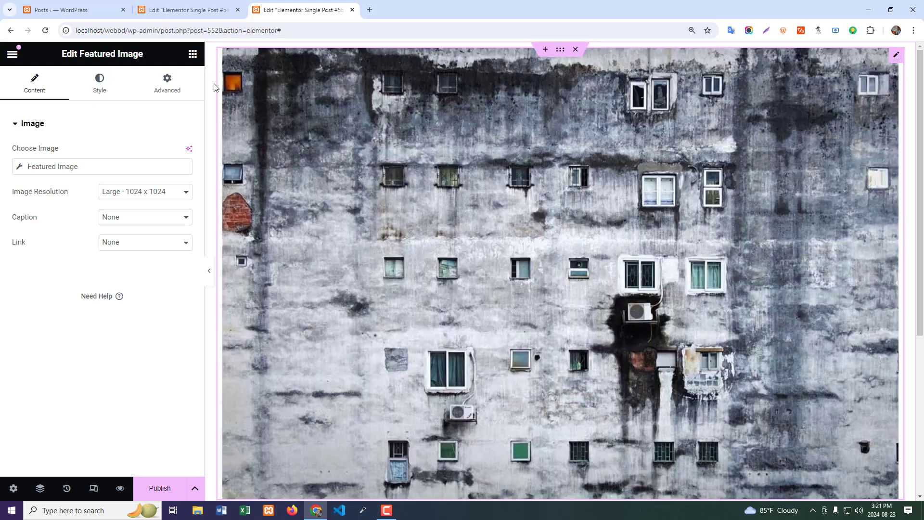
{"action": "left_click", "coordinate": [192, 54]}
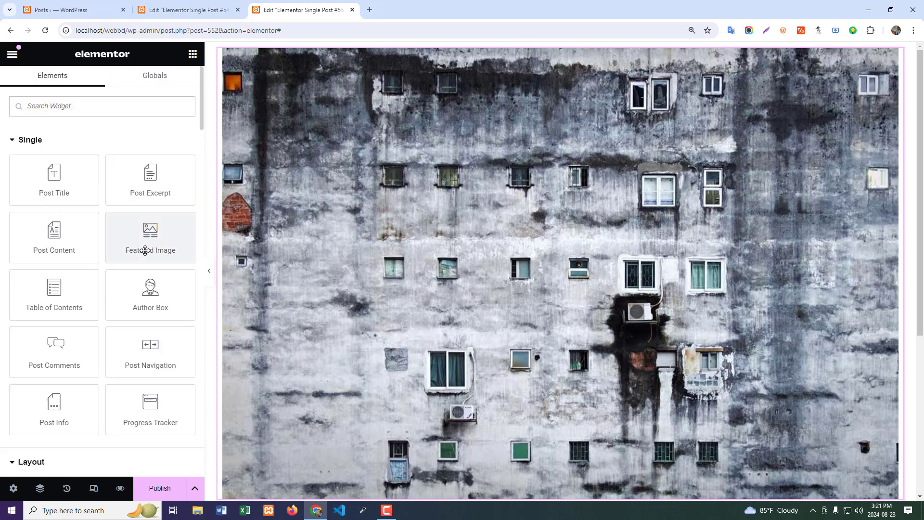
{"action": "left_click_drag", "start_coordinate": [22, 237], "coordinate": [540, 248]}
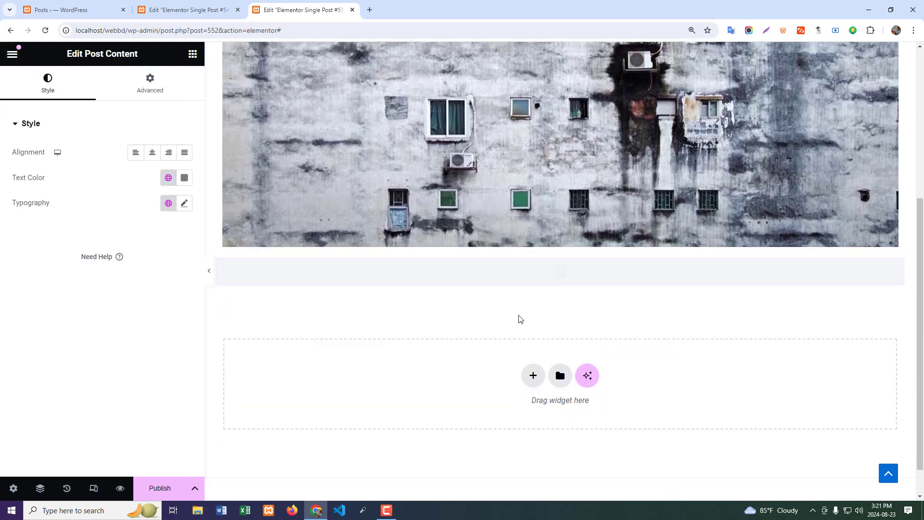
- Insert a Table of Contents widget between the featured image and the post content, and compare its entries with the post's headings
{"action": "left_click", "coordinate": [192, 54]}
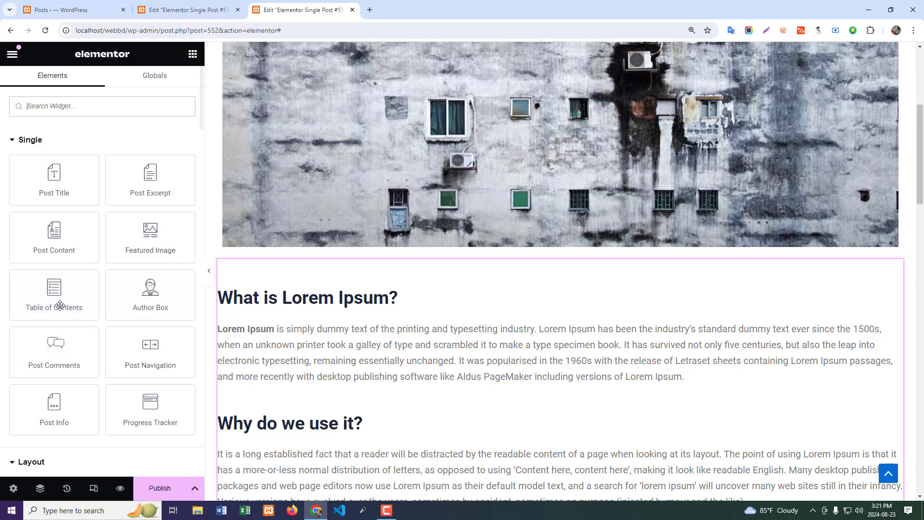
{"action": "left_click_drag", "start_coordinate": [56, 299], "coordinate": [299, 285]}
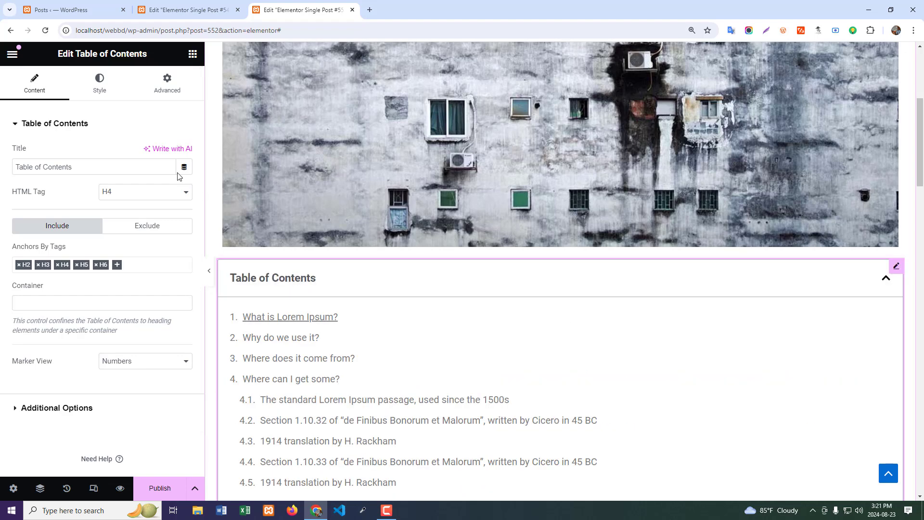
{"action": "scroll", "coordinate": [384, 314], "scroll_direction": "down", "scroll_amount": 4}
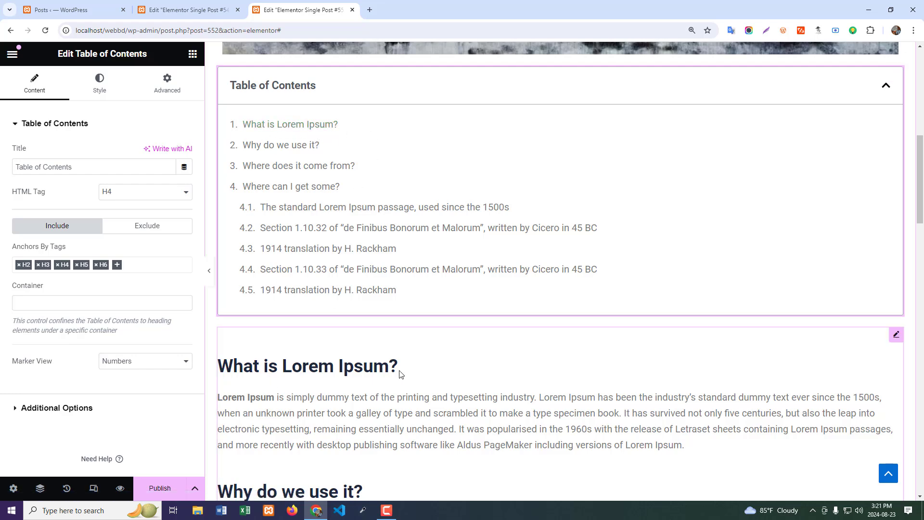
{"action": "scroll", "coordinate": [293, 353], "scroll_direction": "down", "scroll_amount": 8}
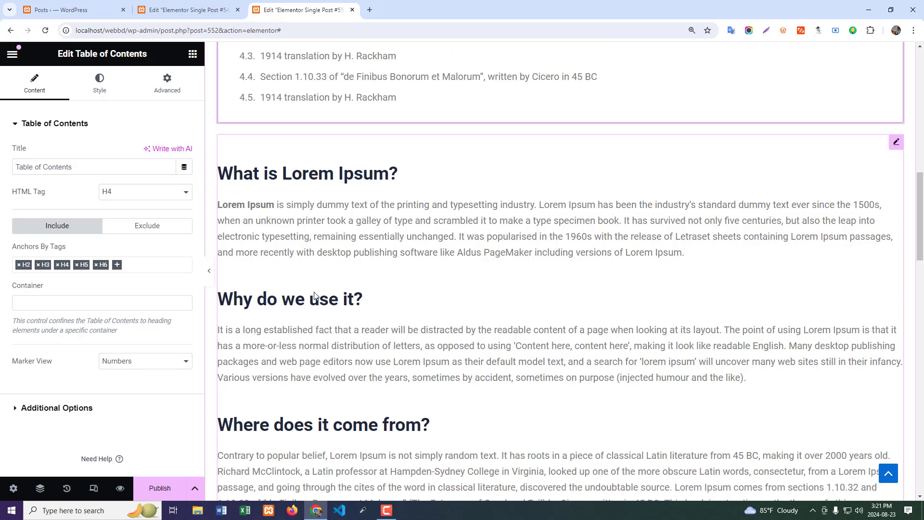
{"action": "scroll", "coordinate": [318, 296], "scroll_direction": "down", "scroll_amount": 16}
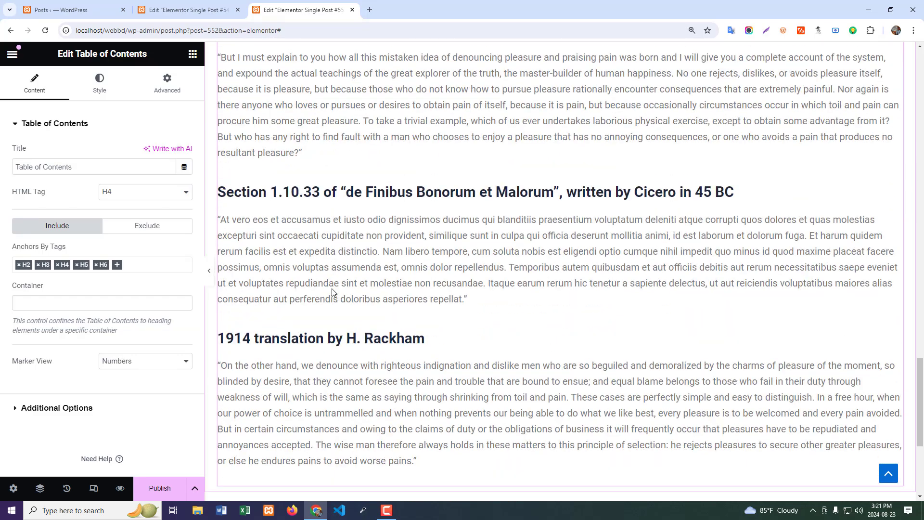
{"action": "scroll", "coordinate": [331, 292], "scroll_direction": "up", "scroll_amount": 20}
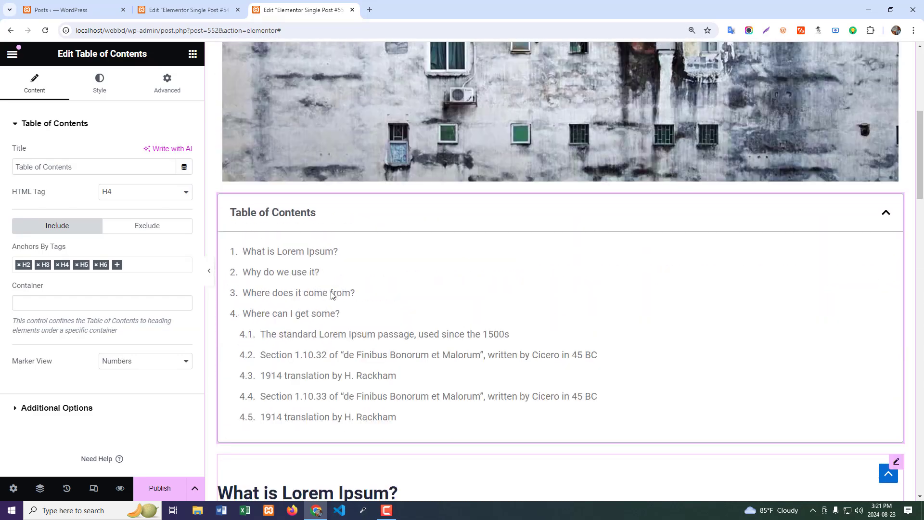
{"action": "scroll", "coordinate": [303, 337], "scroll_direction": "down", "scroll_amount": 4}
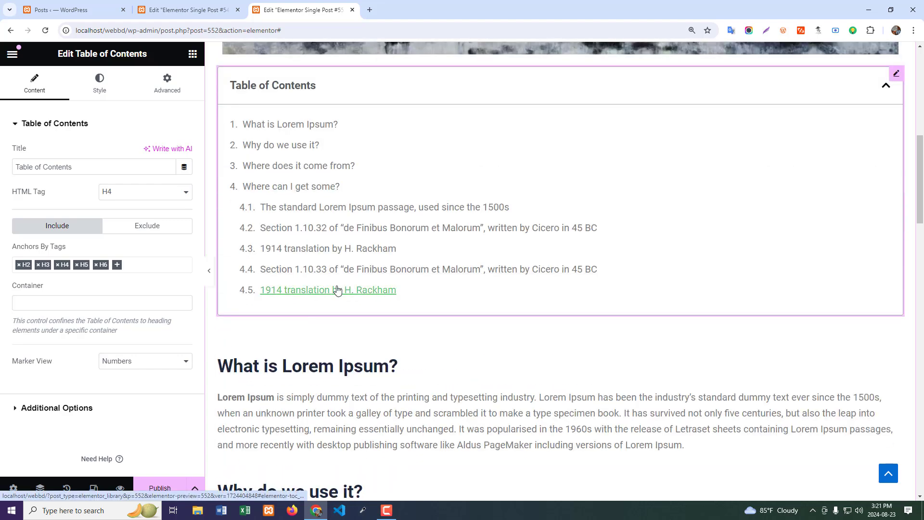
- Set the table of contents title to "Post Contents" and its HTML tag to H2
{"action": "left_click", "coordinate": [18, 125]}
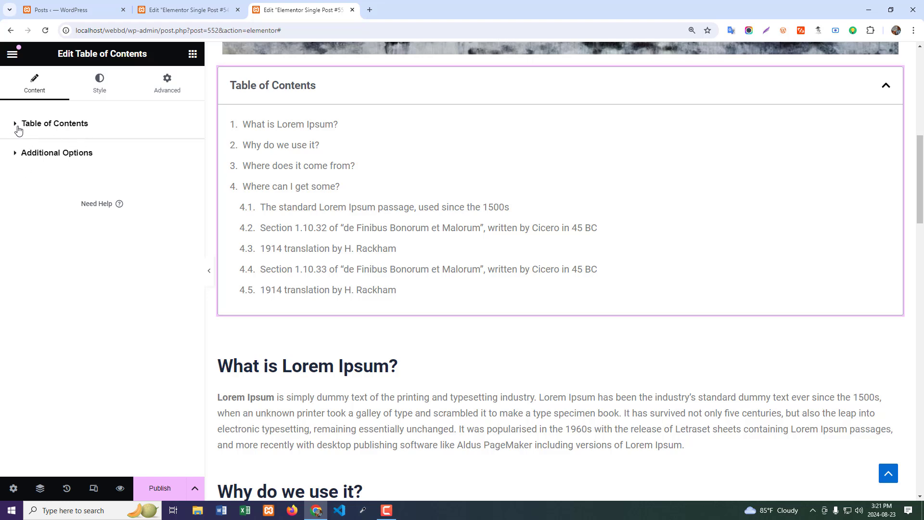
{"action": "left_click", "coordinate": [18, 126]}
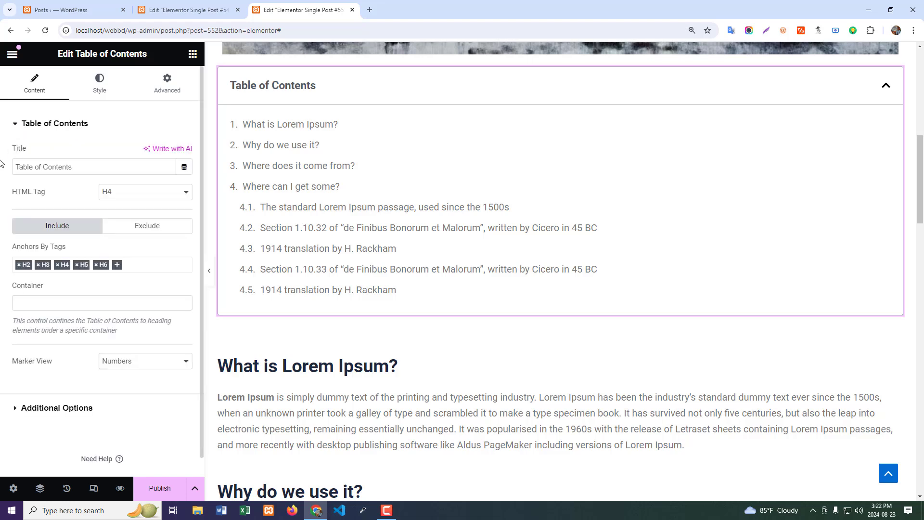
{"action": "left_click_drag", "start_coordinate": [94, 167], "coordinate": [1, 170]}
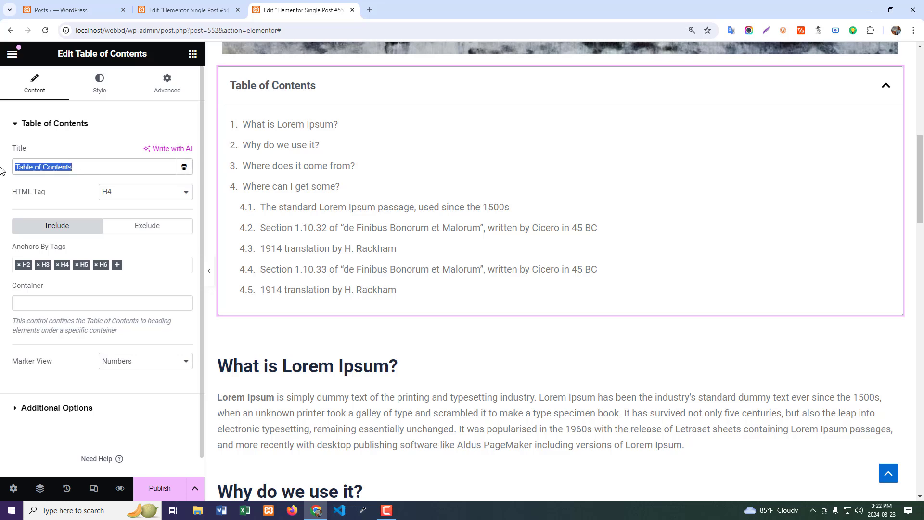
{"action": "type", "text": "Po"}
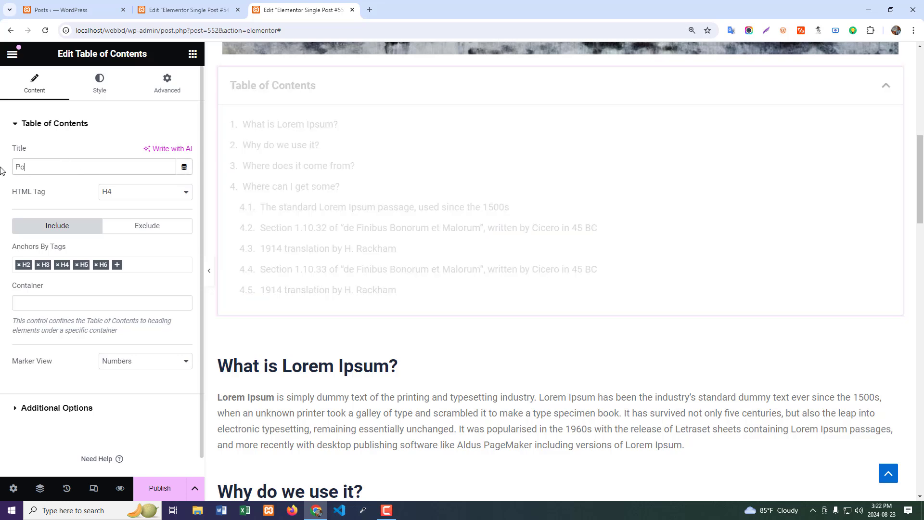
{"action": "type", "text": "st Co"}
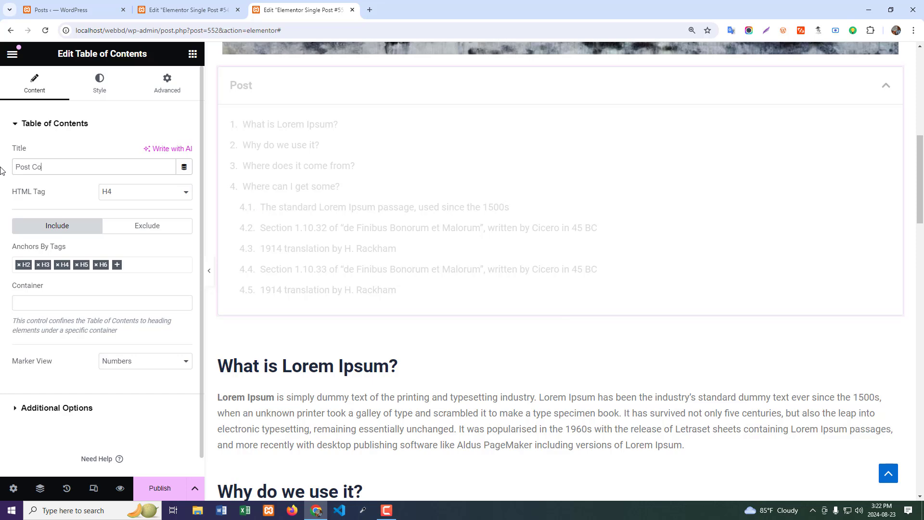
{"action": "type", "text": "ntents"}
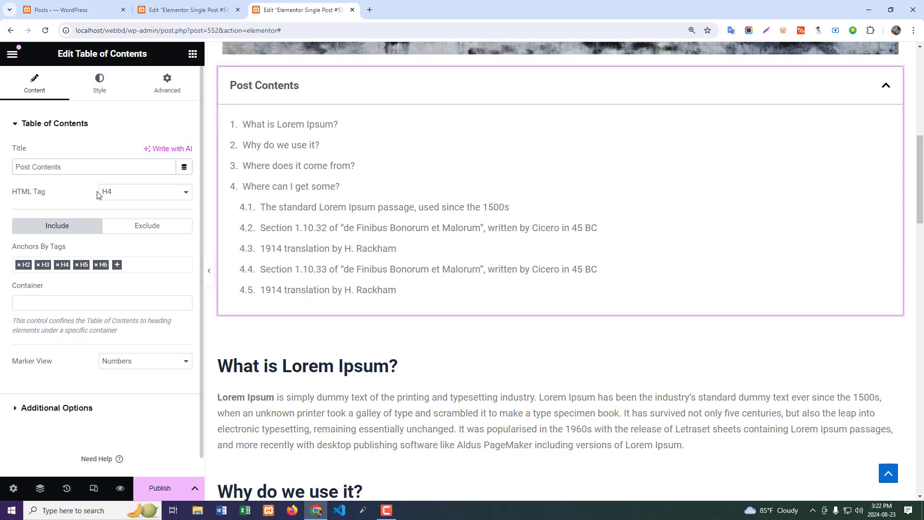
{"action": "left_click", "coordinate": [133, 195]}
{"action": "left_click", "coordinate": [121, 207]}
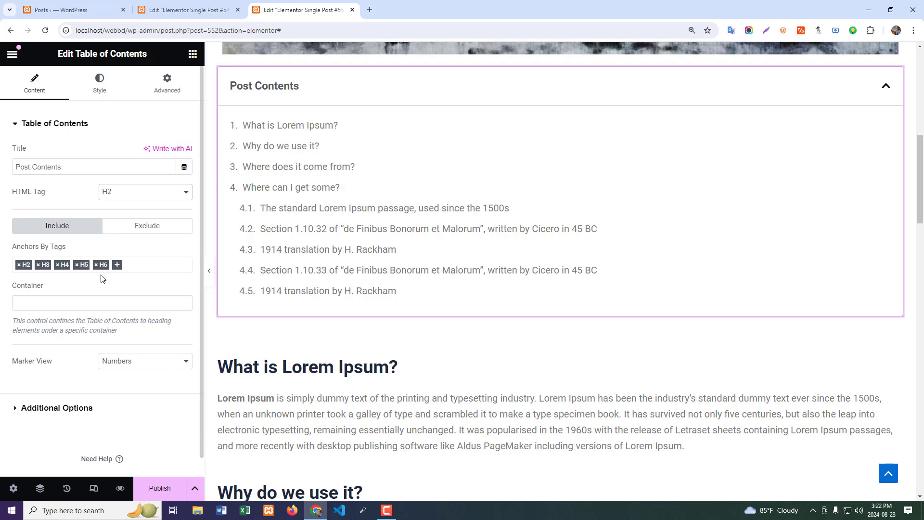
- Remove H4, H5 and H6 from the table of contents anchor tags, keeping only H2 and H3
{"action": "left_click", "coordinate": [58, 265]}
{"action": "left_click", "coordinate": [58, 265]}
{"action": "left_click", "coordinate": [58, 264]}
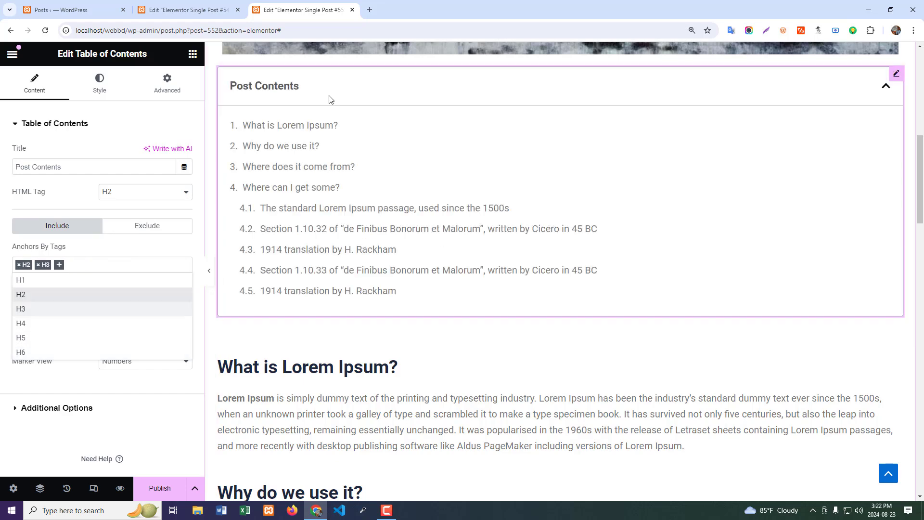
{"action": "left_click", "coordinate": [86, 263]}
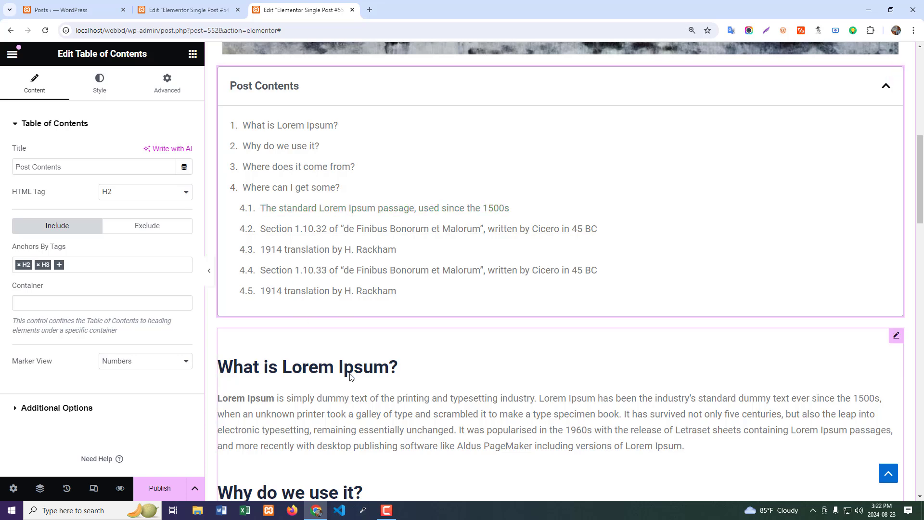
- Compare the table of contents entries with the H2 and H3 headings in the post content
{"action": "scroll", "coordinate": [351, 377], "scroll_direction": "down", "scroll_amount": 1}
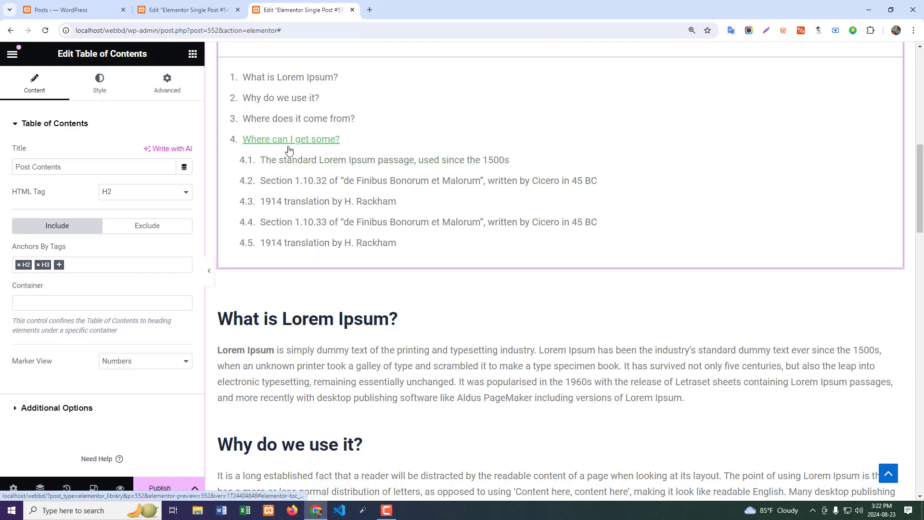
{"action": "scroll", "coordinate": [380, 322], "scroll_direction": "down", "scroll_amount": 10}
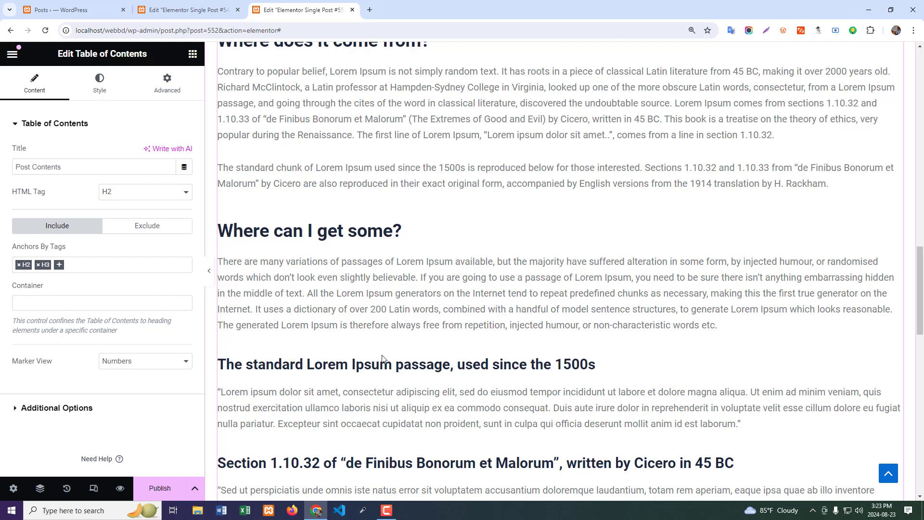
{"action": "scroll", "coordinate": [383, 359], "scroll_direction": "down", "scroll_amount": 3}
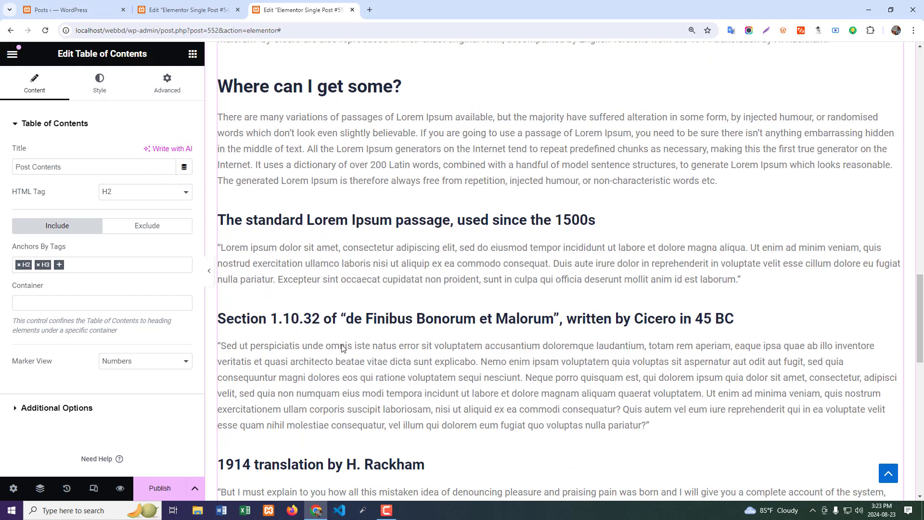
{"action": "scroll", "coordinate": [364, 273], "scroll_direction": "up", "scroll_amount": 8}
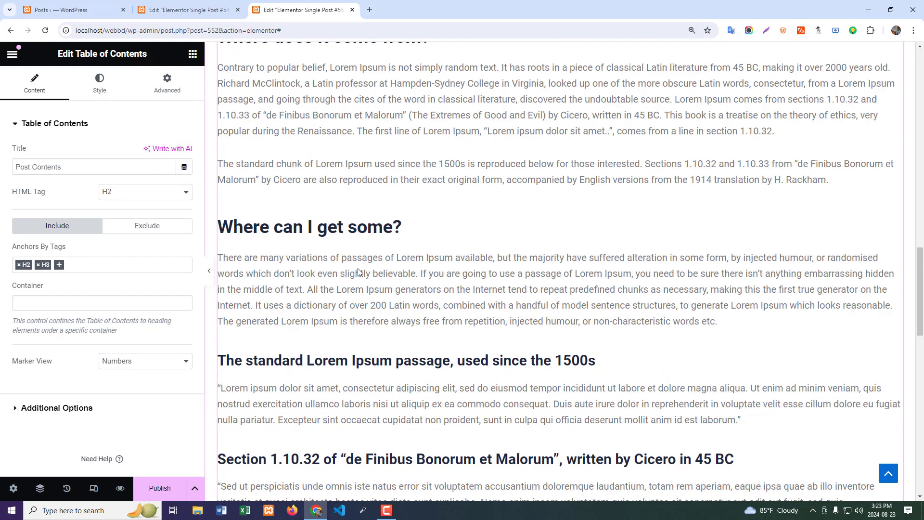
{"action": "scroll", "coordinate": [364, 273], "scroll_direction": "up", "scroll_amount": 8}
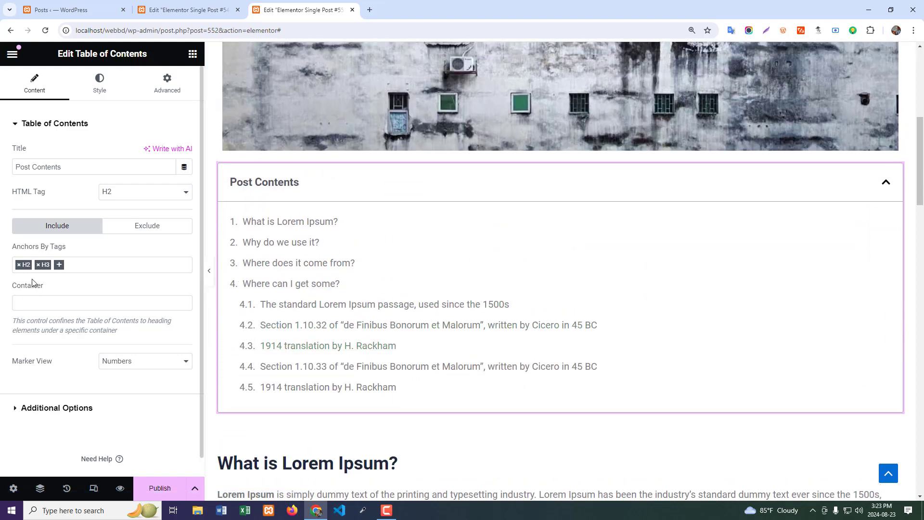
- Remove H3 from the table of contents anchor tags as a test and add it back
{"action": "left_click", "coordinate": [38, 265]}
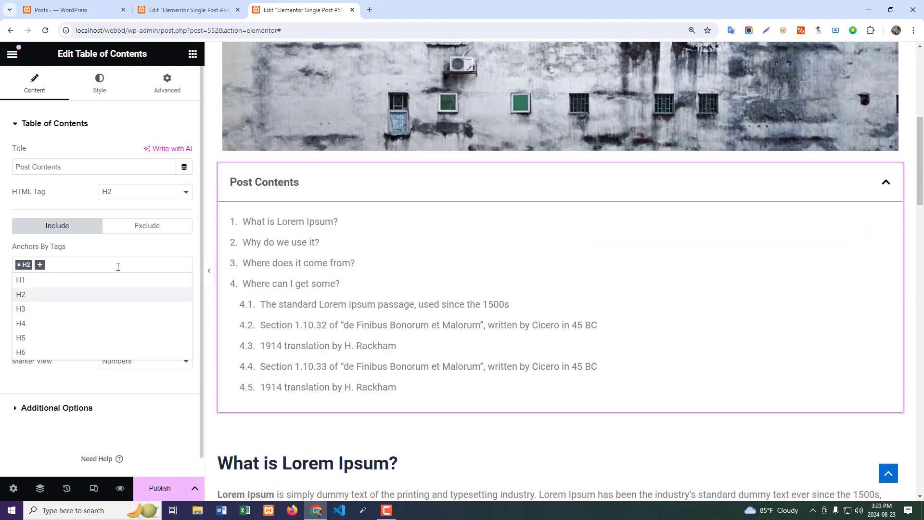
{"action": "scroll", "coordinate": [344, 268], "scroll_direction": "down", "scroll_amount": 5}
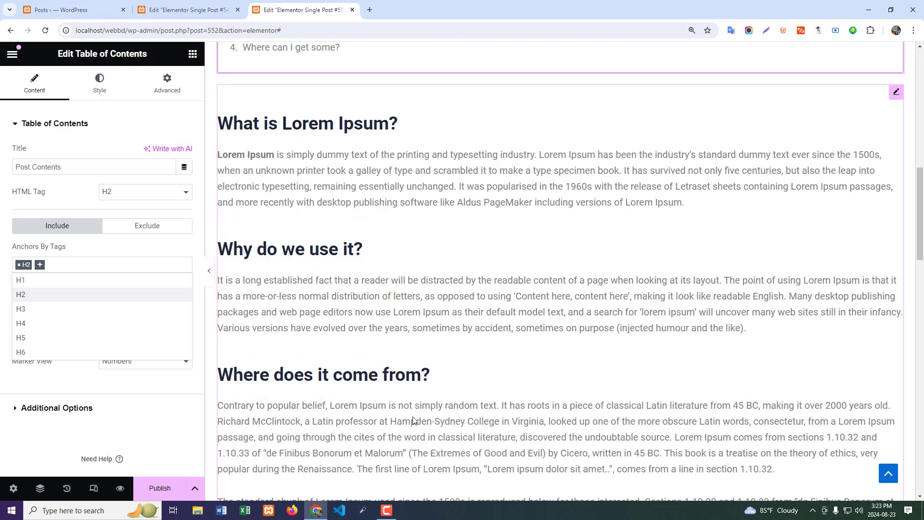
{"action": "left_click", "coordinate": [36, 310]}
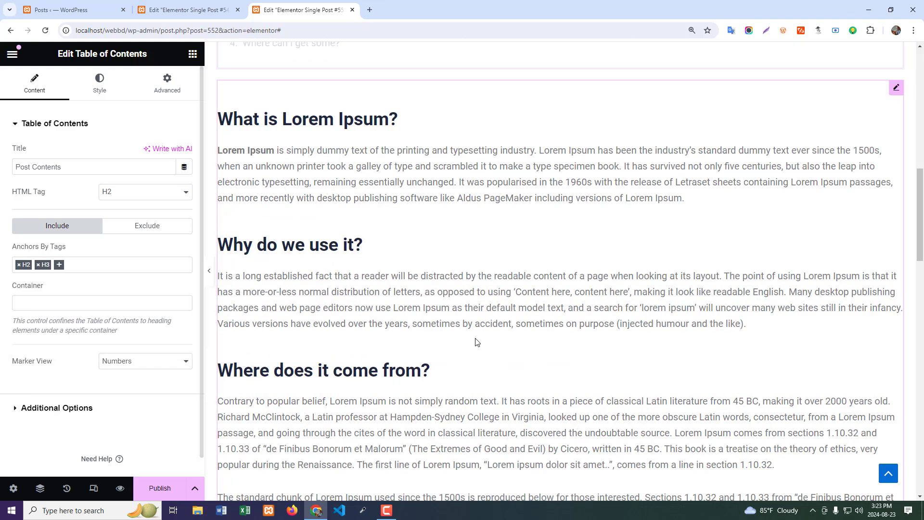
{"action": "scroll", "coordinate": [376, 244], "scroll_direction": "up", "scroll_amount": 3}
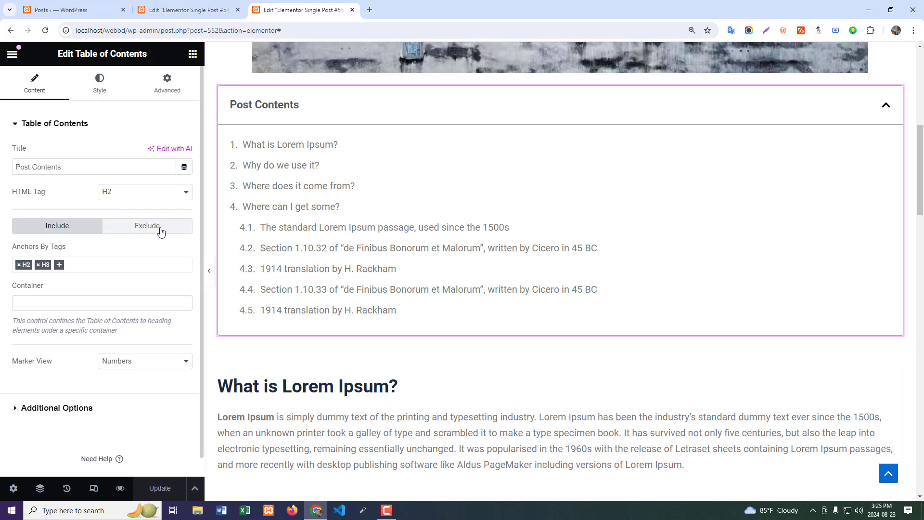
- Insert a Heading widget between the table of contents and the post content, titled "Table of Contents"
{"action": "left_click", "coordinate": [160, 232]}
{"action": "left_click", "coordinate": [29, 265]}
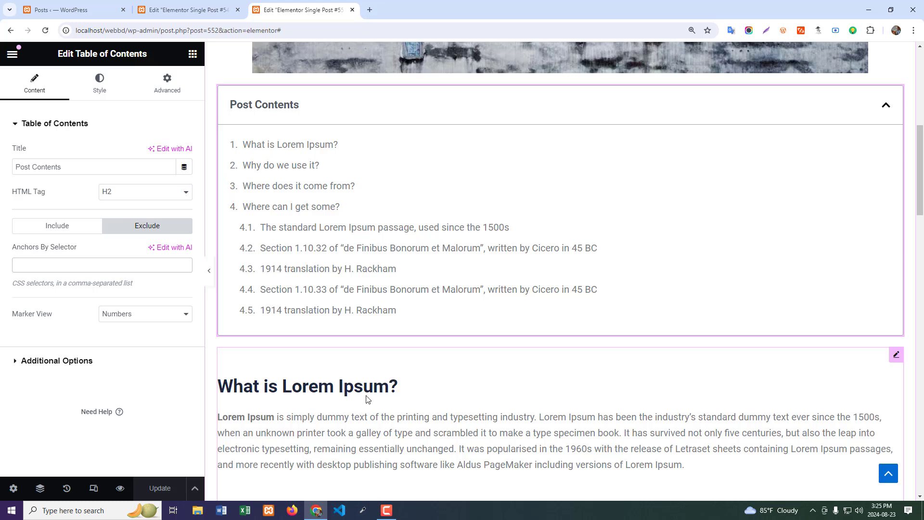
{"action": "left_click", "coordinate": [193, 56]}
{"action": "scroll", "coordinate": [115, 295], "scroll_direction": "down", "scroll_amount": 3}
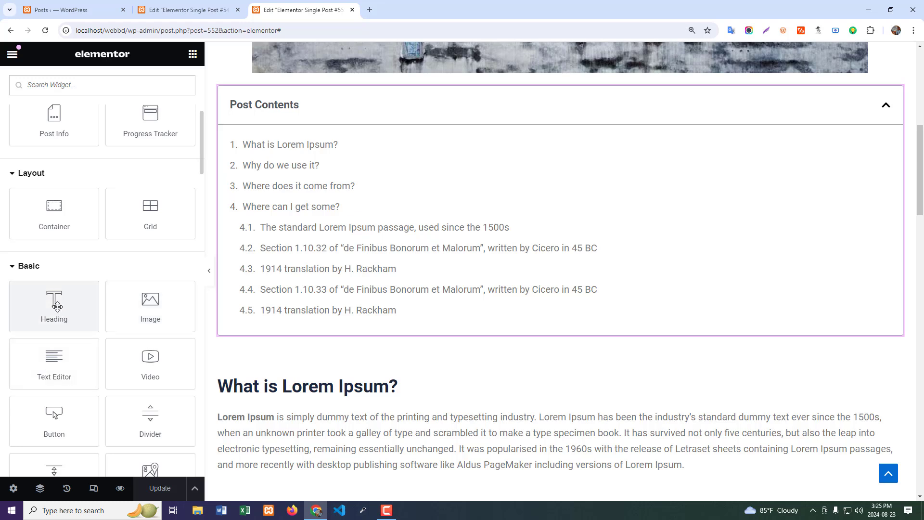
{"action": "left_click_drag", "start_coordinate": [54, 303], "coordinate": [348, 370]}
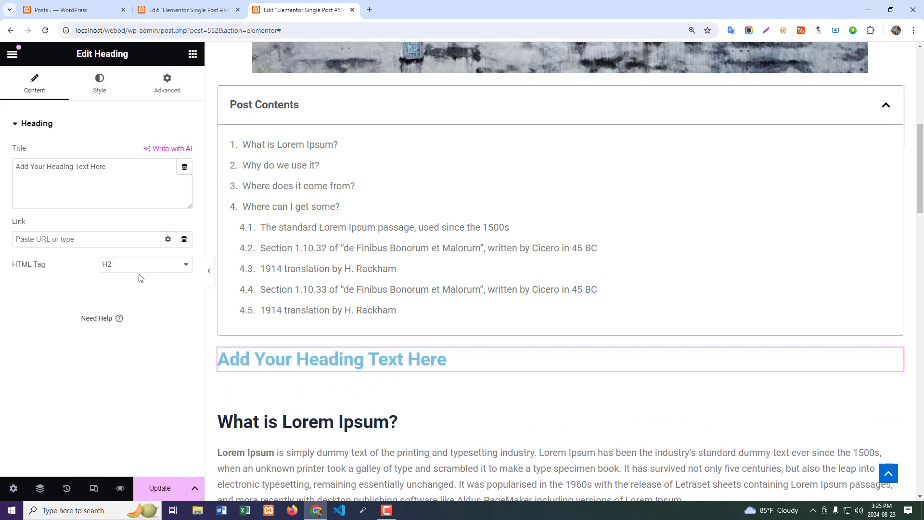
{"action": "left_click_drag", "start_coordinate": [113, 177], "coordinate": [1, 171]}
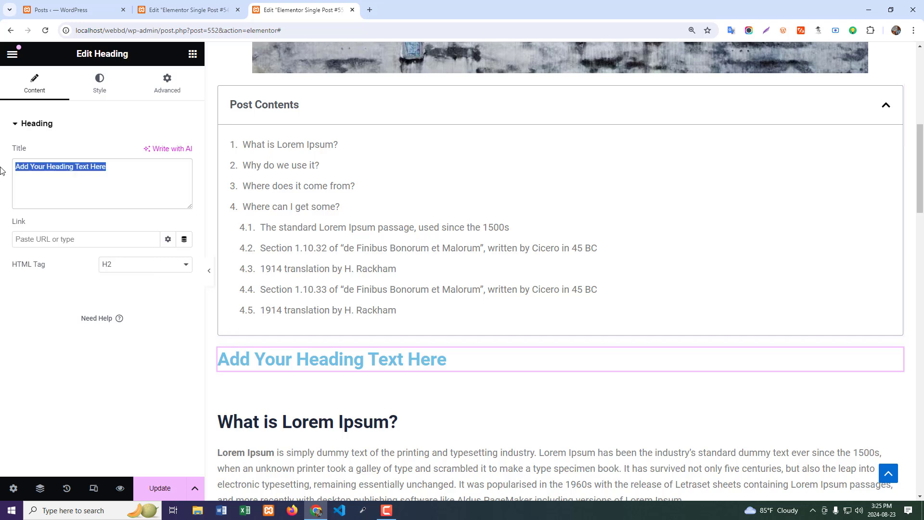
{"action": "type", "text": "Ta"}
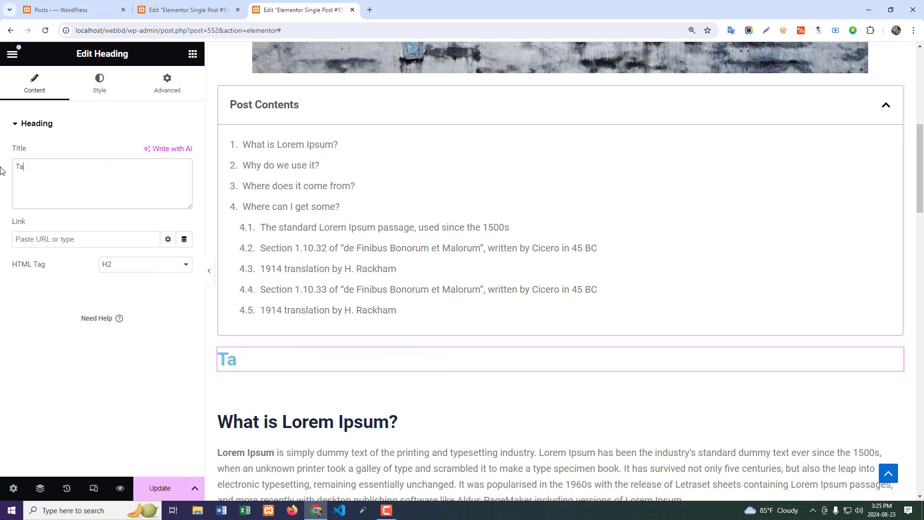
{"action": "type", "text": "ble of Contents"}
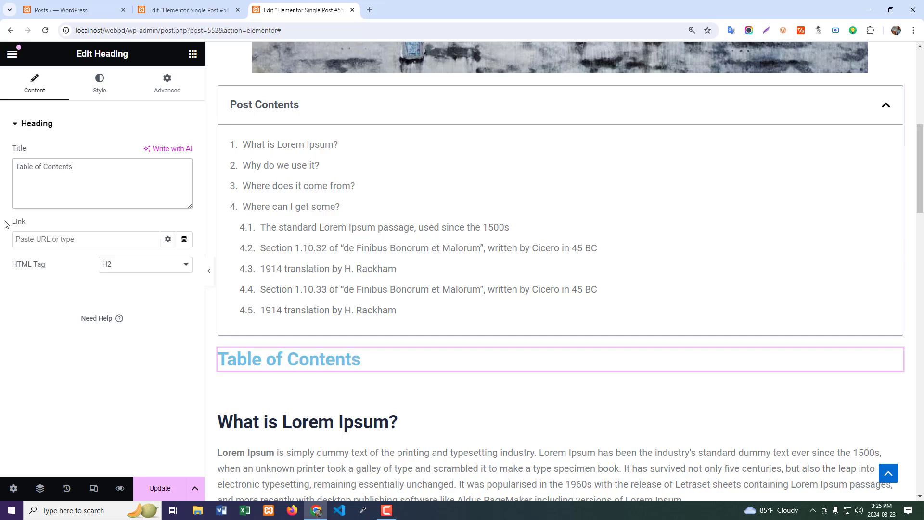
- Assign the CSS class "hide" to the new heading and update the template
{"action": "left_click", "coordinate": [170, 87]}
{"action": "scroll", "coordinate": [43, 291], "scroll_direction": "down", "scroll_amount": 4}
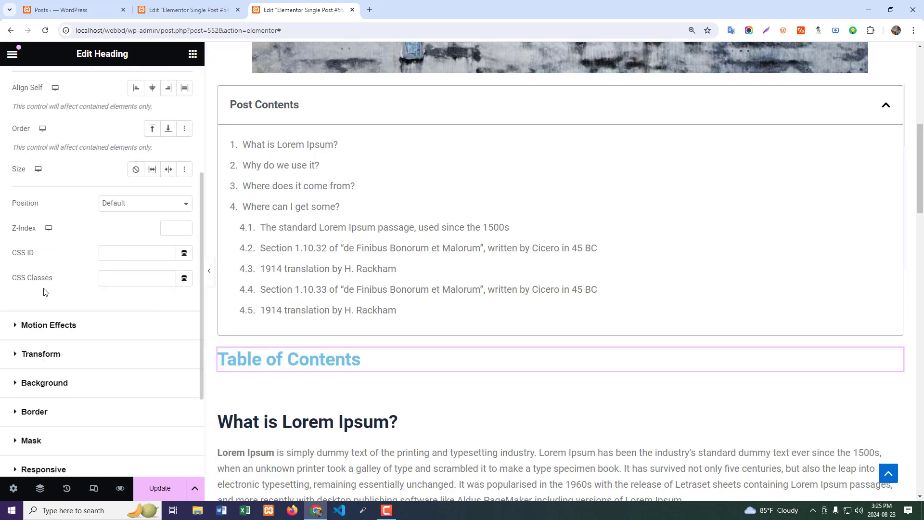
{"action": "left_click", "coordinate": [106, 279]}
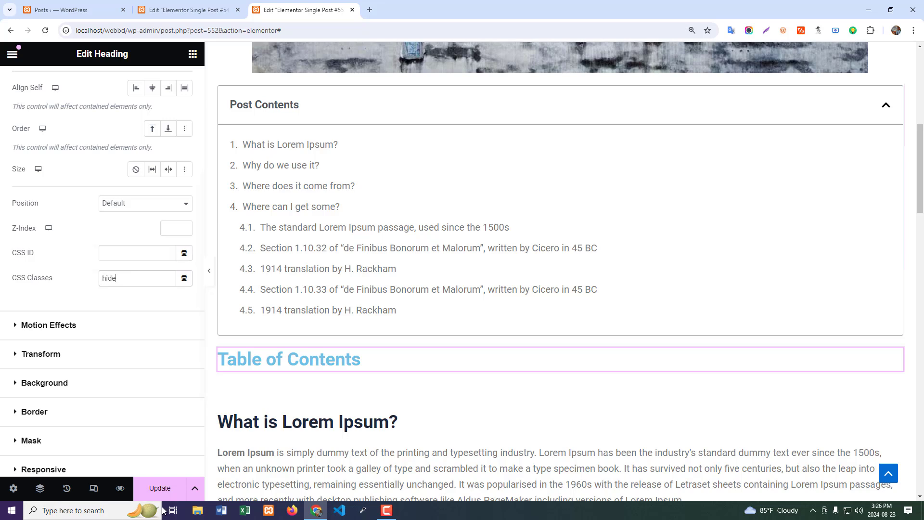
{"action": "left_click", "coordinate": [176, 496]}
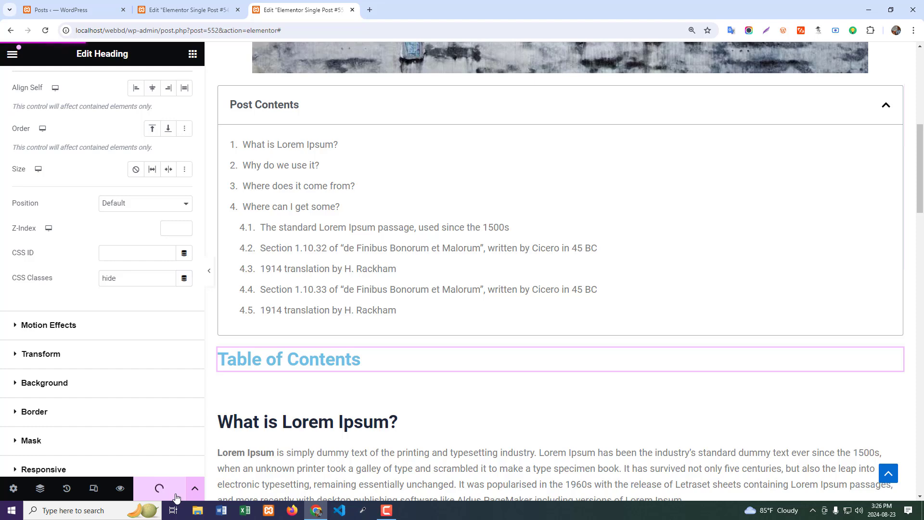
- Reload the editor and check the table of contents entries for the added heading
{"action": "scroll", "coordinate": [351, 290], "scroll_direction": "up", "scroll_amount": 4}
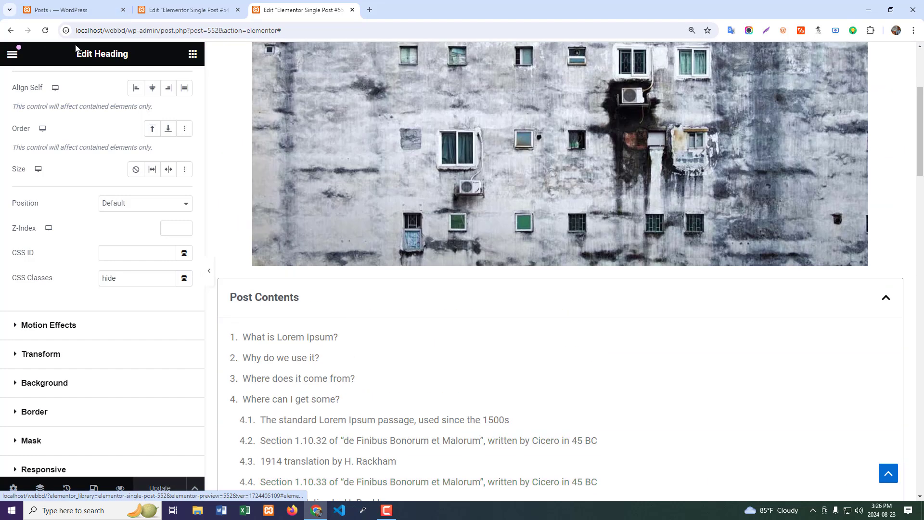
{"action": "left_click", "coordinate": [45, 31]}
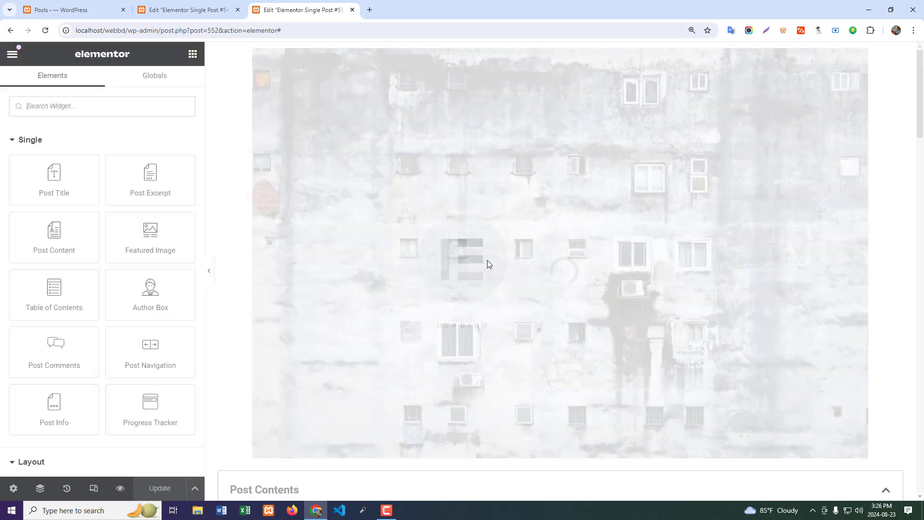
{"action": "scroll", "coordinate": [465, 276], "scroll_direction": "down", "scroll_amount": 6}
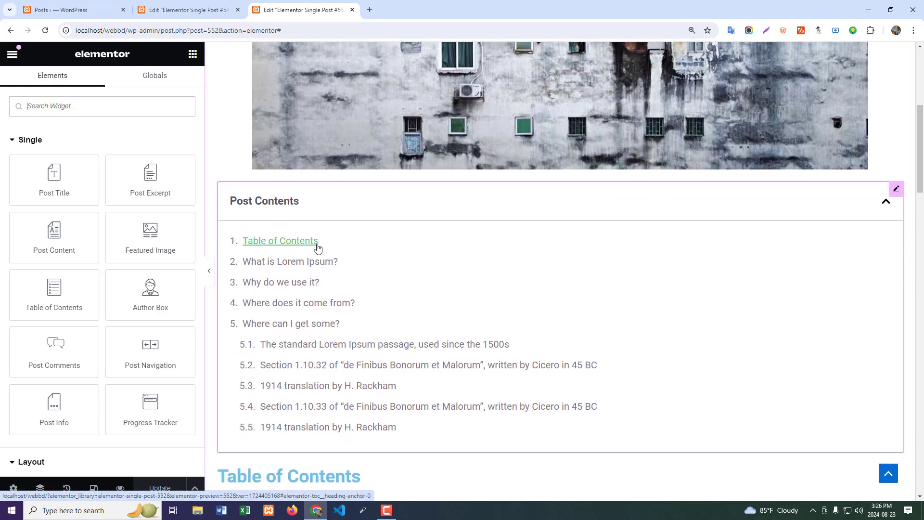
{"action": "scroll", "coordinate": [315, 245], "scroll_direction": "down", "scroll_amount": 4}
{"action": "scroll", "coordinate": [316, 238], "scroll_direction": "up", "scroll_amount": 3}
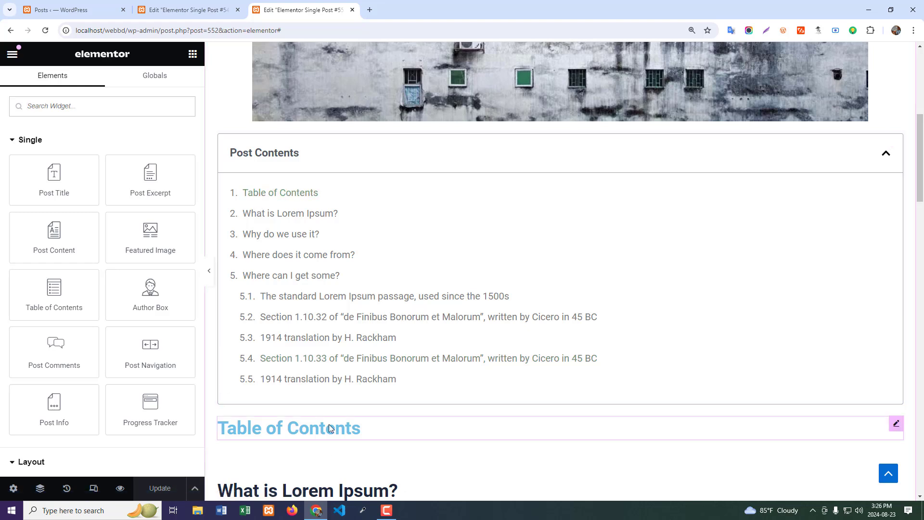
- Exclude the selector ".hide" from the table of contents anchors and update the template
{"action": "left_click", "coordinate": [898, 144]}
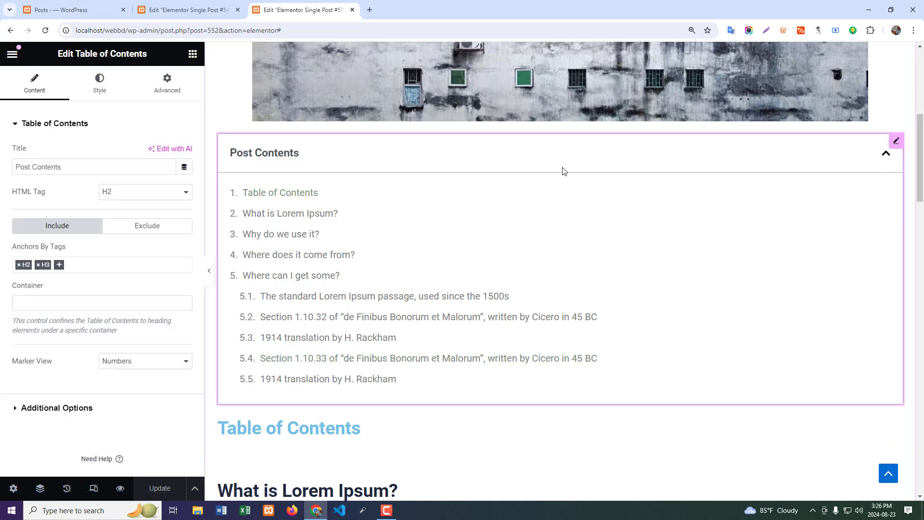
{"action": "left_click", "coordinate": [151, 230]}
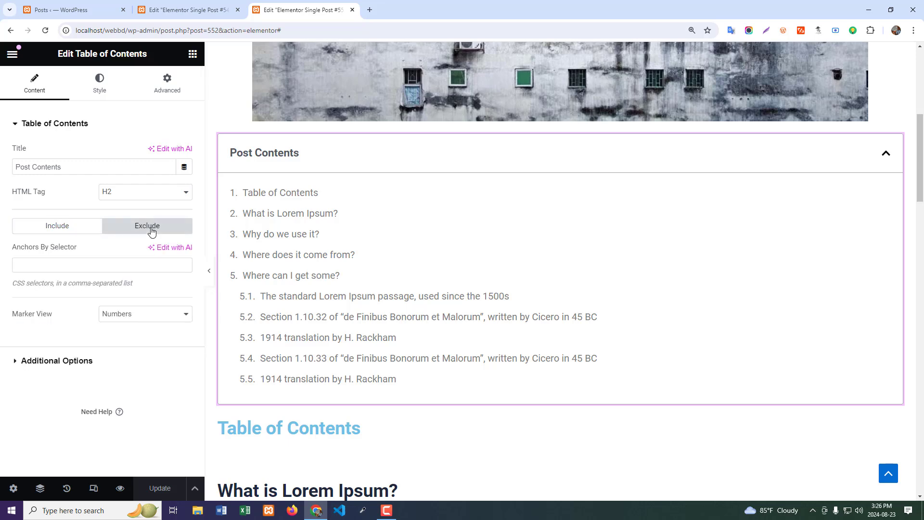
{"action": "left_click", "coordinate": [28, 270]}
{"action": "type", "text": ".hide"}
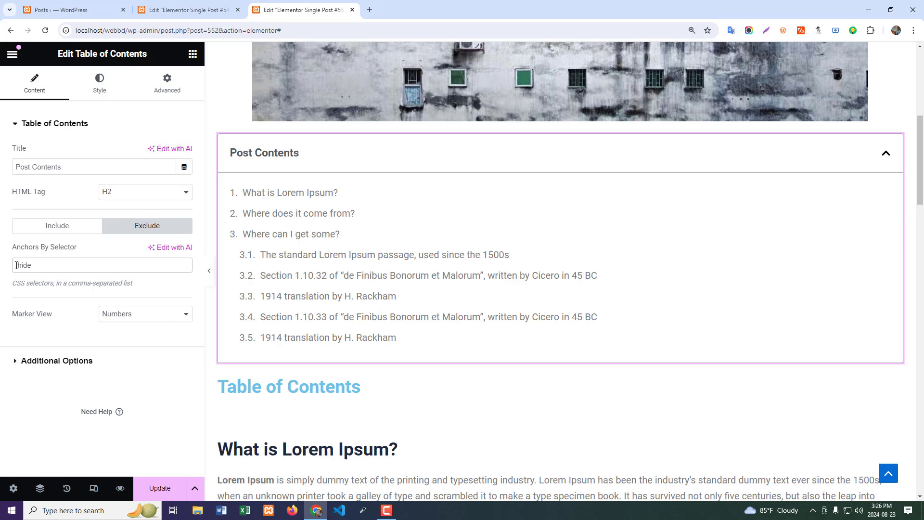
{"action": "left_click", "coordinate": [158, 488]}
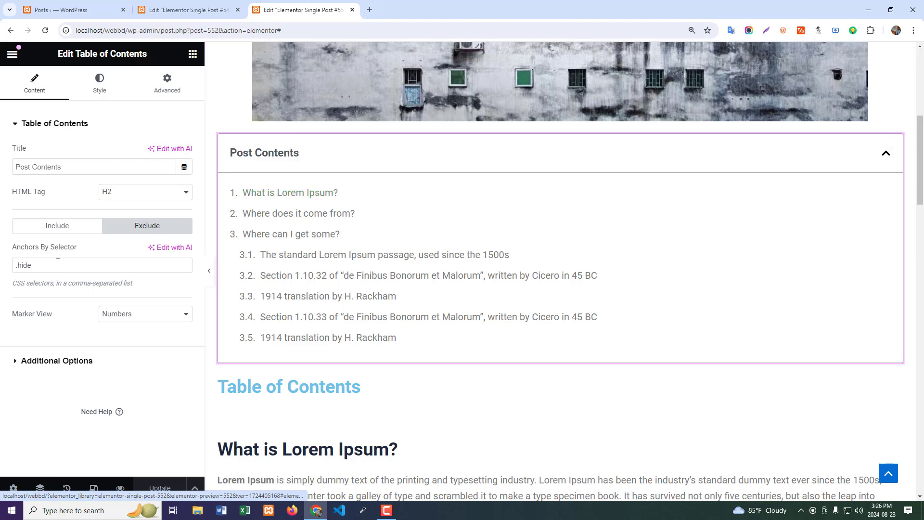
- Clear the excluded anchor selector to compare the entries and restore ".hide"
{"action": "left_click_drag", "start_coordinate": [72, 265], "coordinate": [1, 272]}
{"action": "key", "text": "ctrl+c"}
{"action": "key", "text": "BackSpace"}
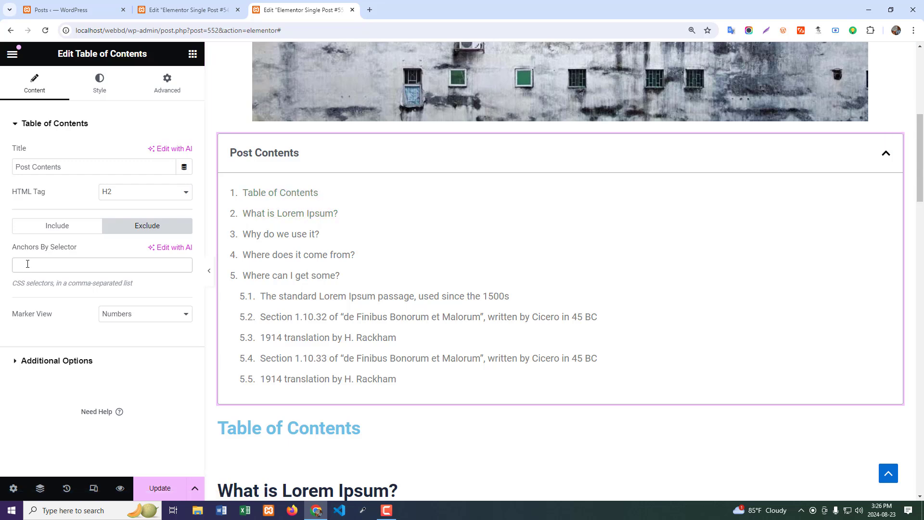
{"action": "key", "text": "ctrl+v"}
{"action": "scroll", "coordinate": [296, 383], "scroll_direction": "down", "scroll_amount": 1}
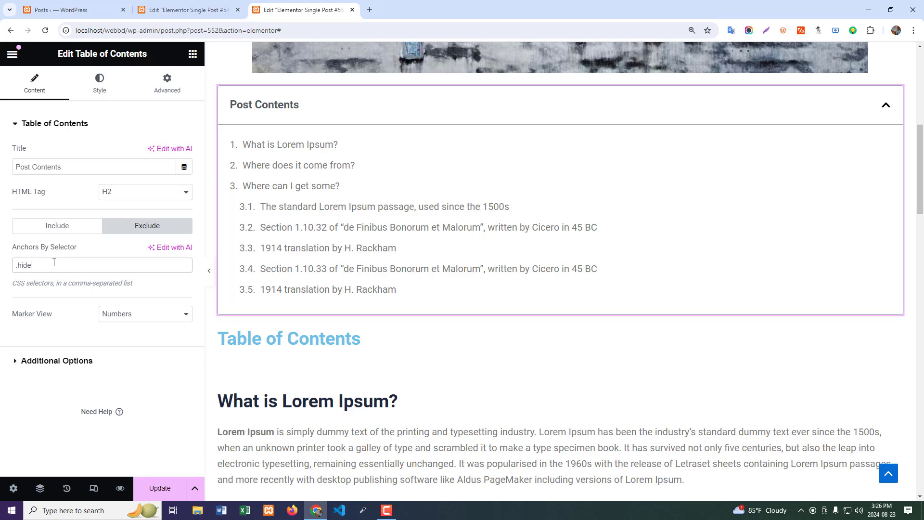
- Append a comma after ".hide" in the excluded anchor selectors and remove it again
{"action": "left_click_drag", "start_coordinate": [36, 264], "coordinate": [14, 263]}
{"action": "left_click", "coordinate": [43, 266]}
{"action": "type", "text": ","}
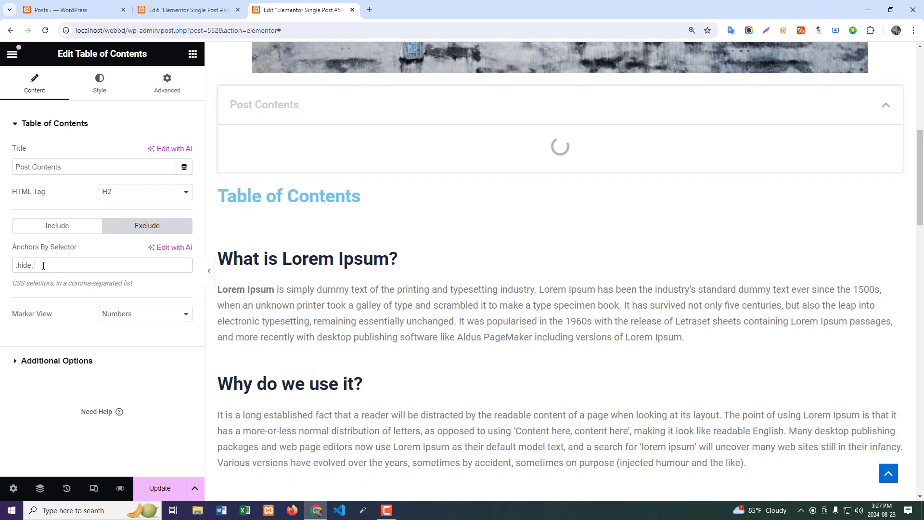
{"action": "left_click_drag", "start_coordinate": [42, 265], "coordinate": [13, 267]}
{"action": "left_click", "coordinate": [53, 266]}
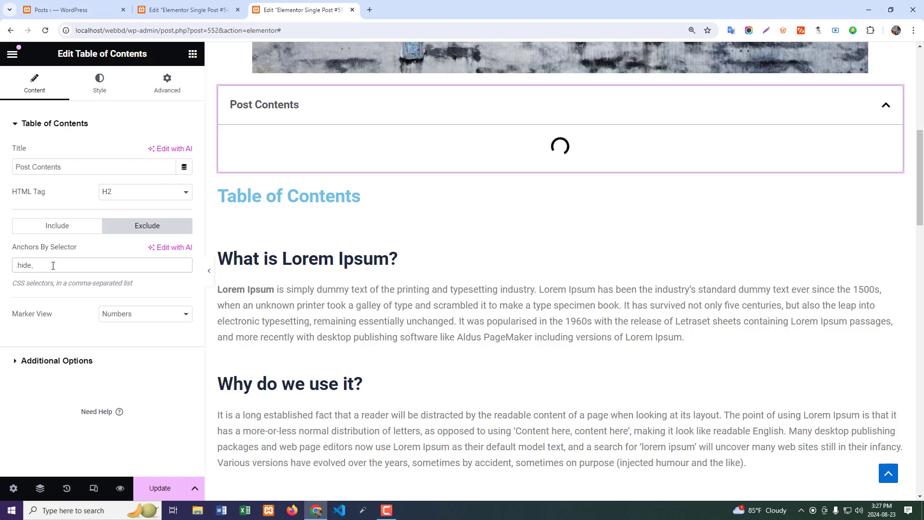
{"action": "key", "text": "BackSpace"}
{"action": "key", "text": "BackSpace"}
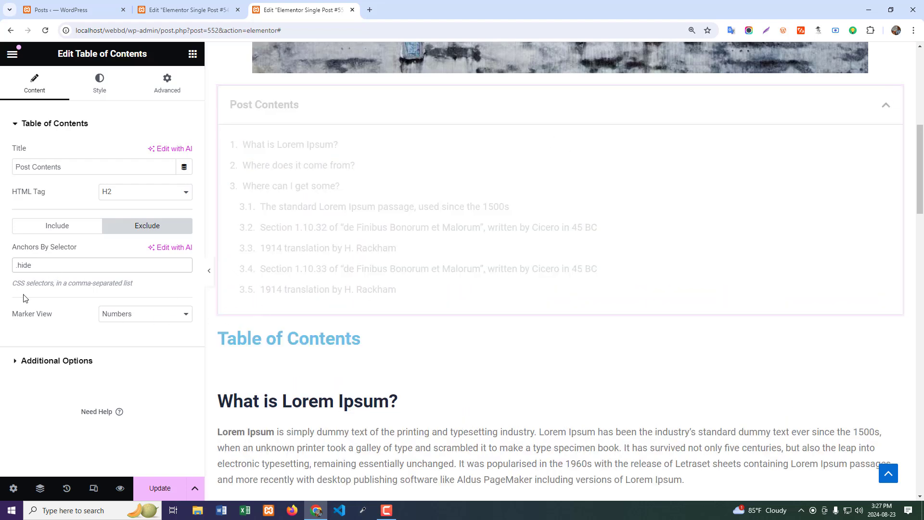
- Compare the Numbers and Bullets marker views of the table of contents, leaving it set to Bullets
{"action": "left_click", "coordinate": [125, 321]}
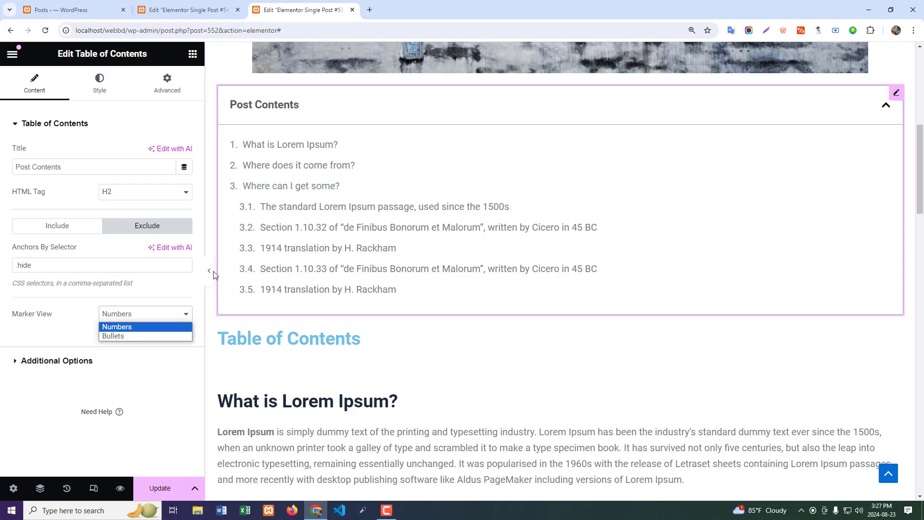
{"action": "left_click", "coordinate": [120, 336]}
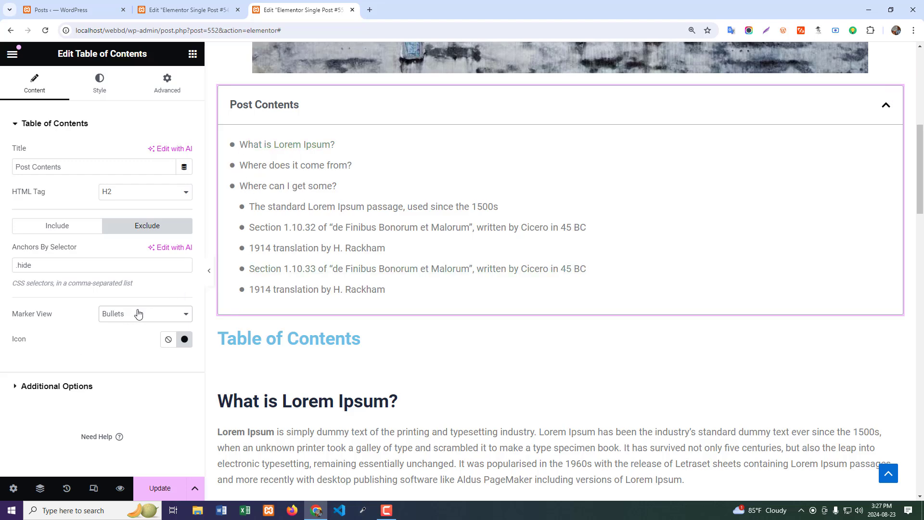
{"action": "left_click", "coordinate": [188, 313]}
{"action": "left_click", "coordinate": [116, 324]}
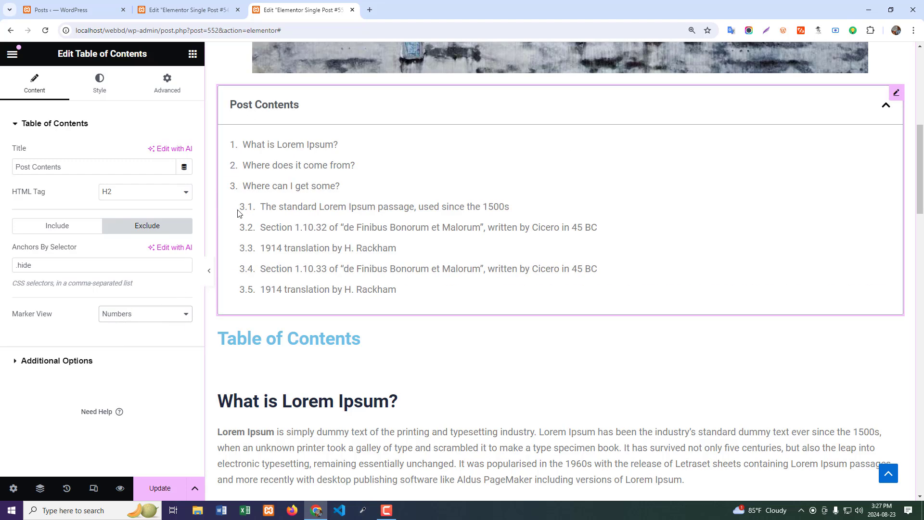
{"action": "left_click", "coordinate": [153, 314]}
{"action": "left_click", "coordinate": [129, 335]}
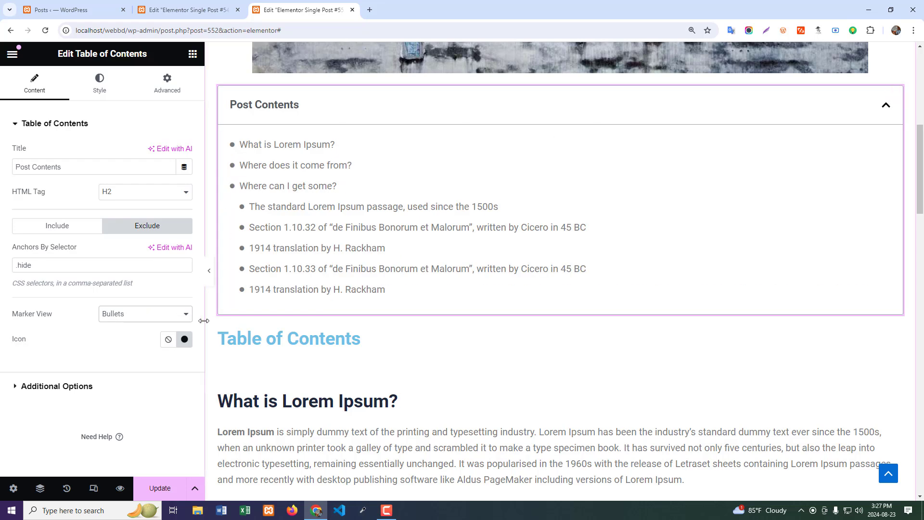
- Replace the table of contents bullet icon with the Angle right icon, searching all icons for "right"
{"action": "left_click", "coordinate": [169, 340]}
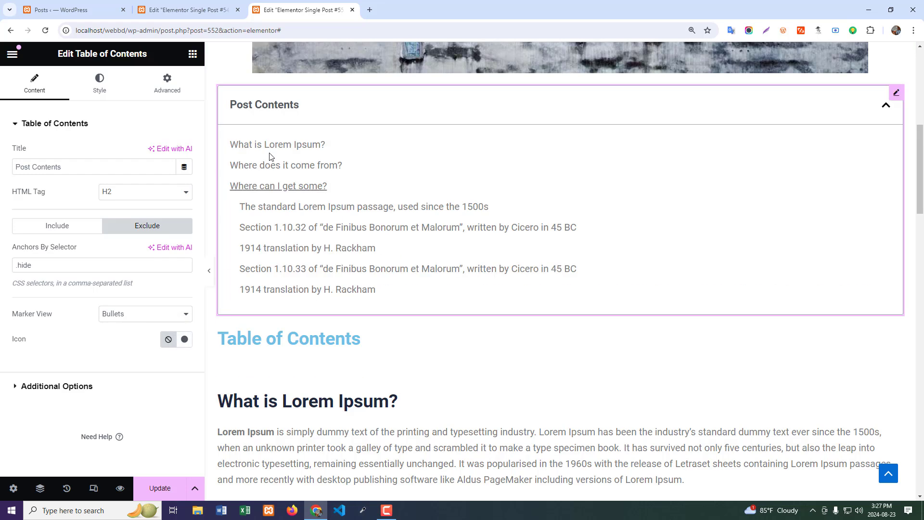
{"action": "left_click", "coordinate": [184, 341]}
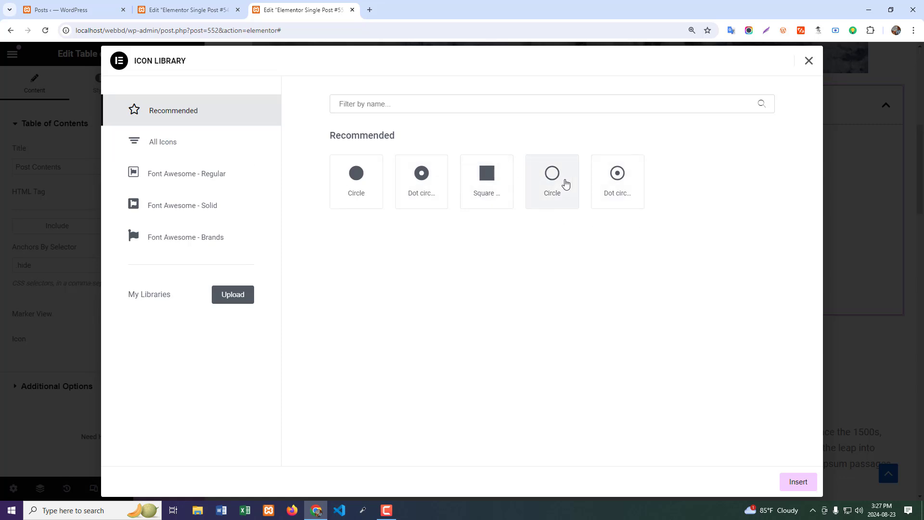
{"action": "left_click", "coordinate": [190, 147]}
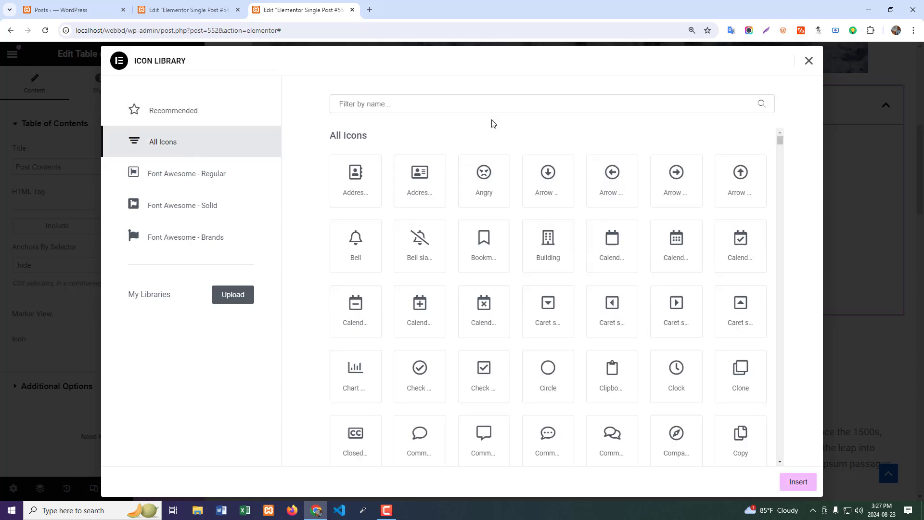
{"action": "type", "text": "right"}
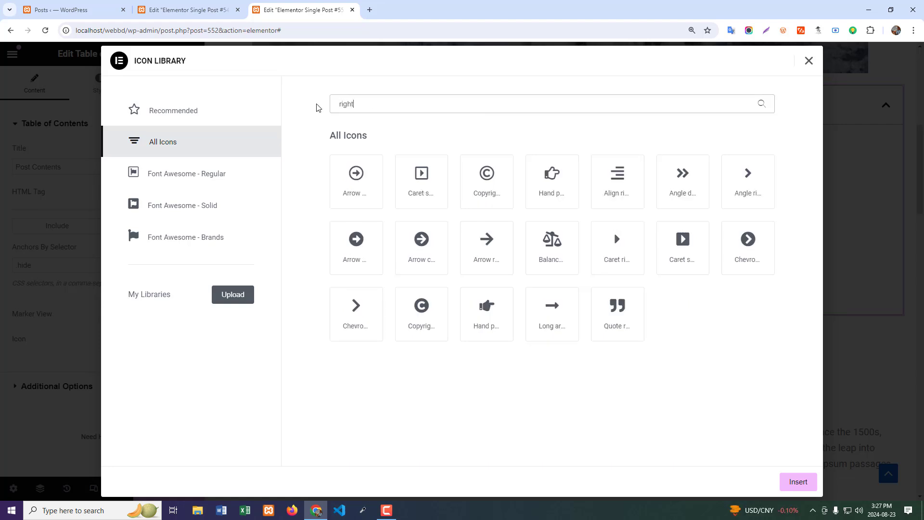
{"action": "left_click", "coordinate": [618, 243]}
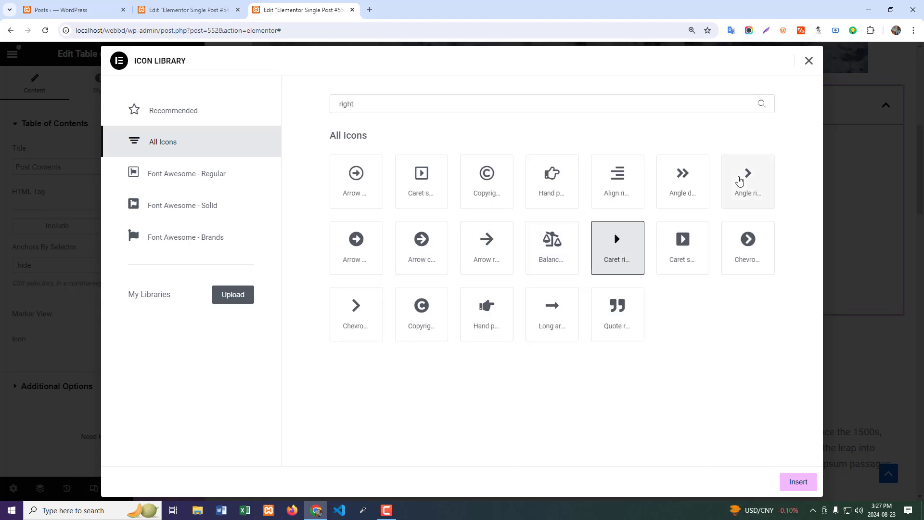
{"action": "left_click", "coordinate": [745, 182]}
{"action": "left_click", "coordinate": [799, 483]}
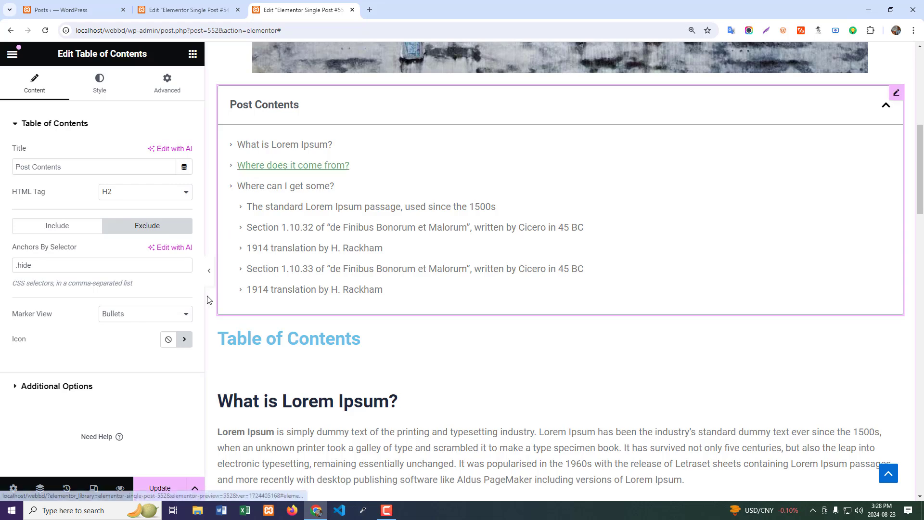
- Set the table of contents marker view to Numbers and open the widget's Additional Options
{"action": "left_click", "coordinate": [169, 317]}
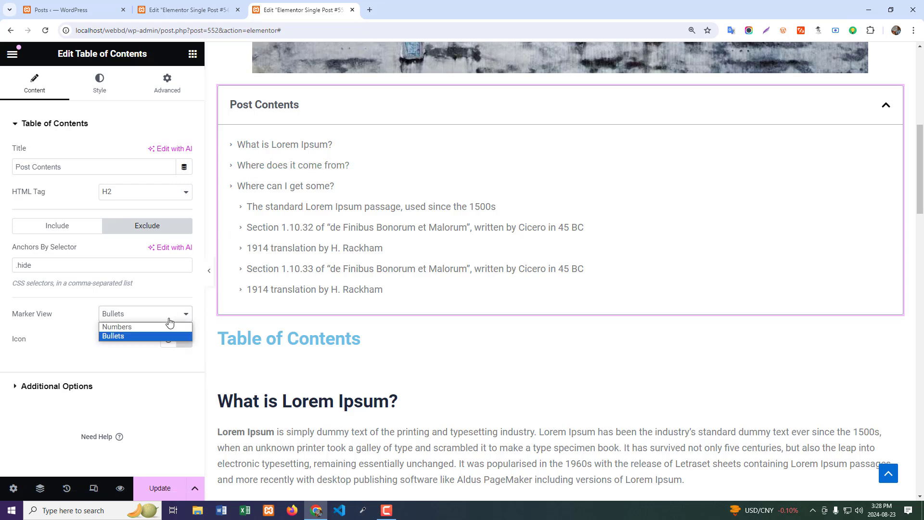
{"action": "left_click", "coordinate": [143, 327]}
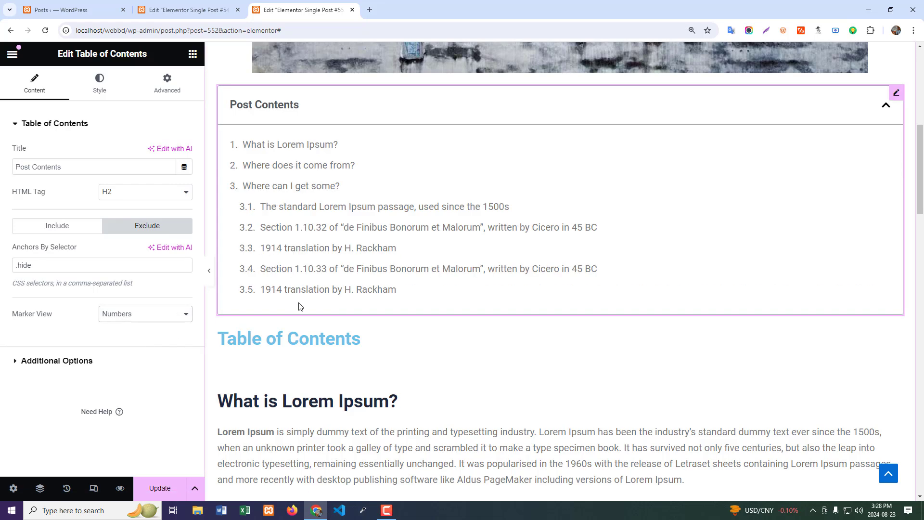
{"action": "scroll", "coordinate": [302, 288], "scroll_direction": "down", "scroll_amount": 1}
{"action": "scroll", "coordinate": [302, 288], "scroll_direction": "down", "scroll_amount": 1}
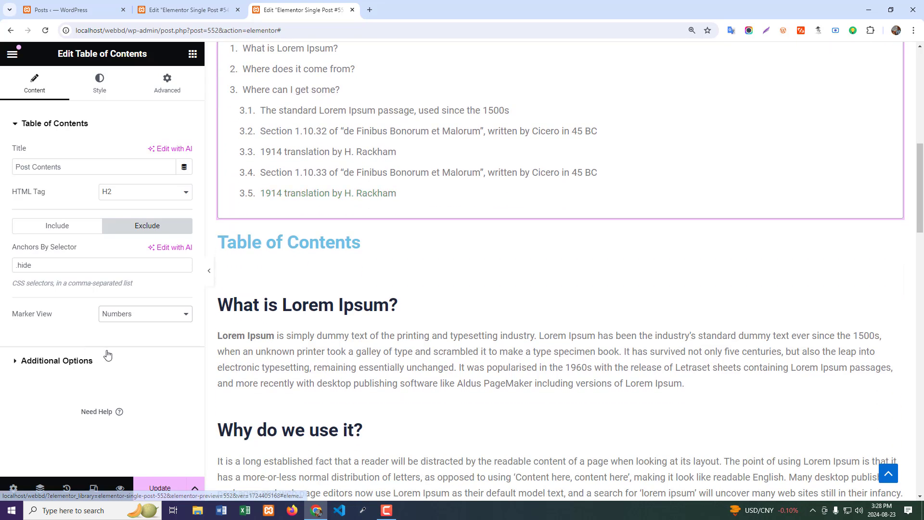
{"action": "left_click", "coordinate": [72, 362]}
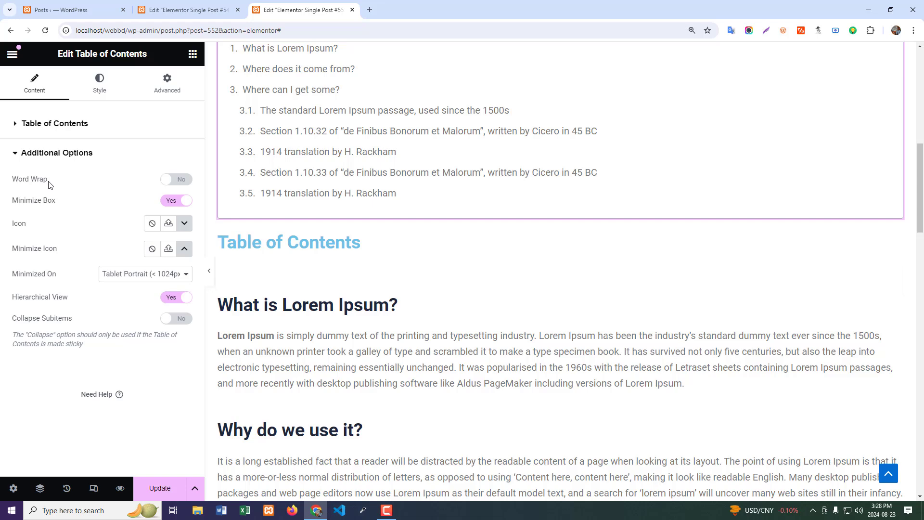
{"action": "scroll", "coordinate": [356, 182], "scroll_direction": "up", "scroll_amount": 2}
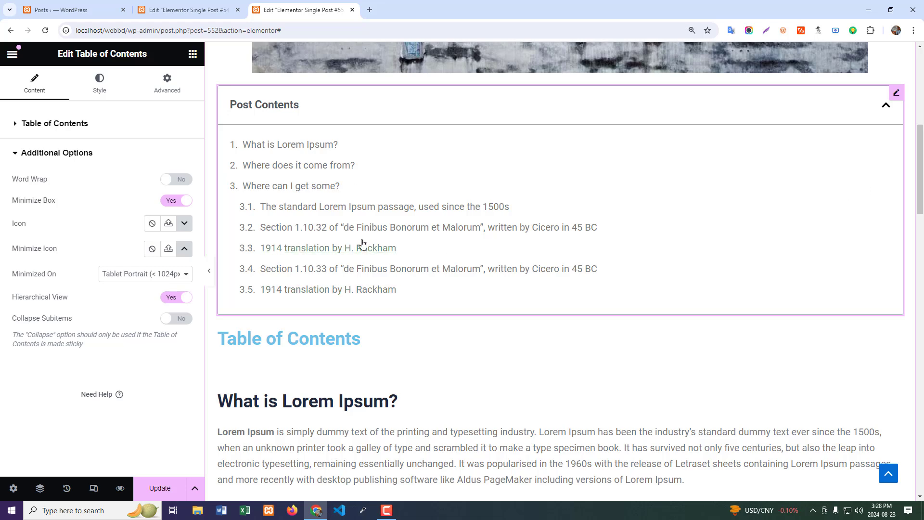
{"action": "scroll", "coordinate": [448, 246], "scroll_direction": "down", "scroll_amount": 3}
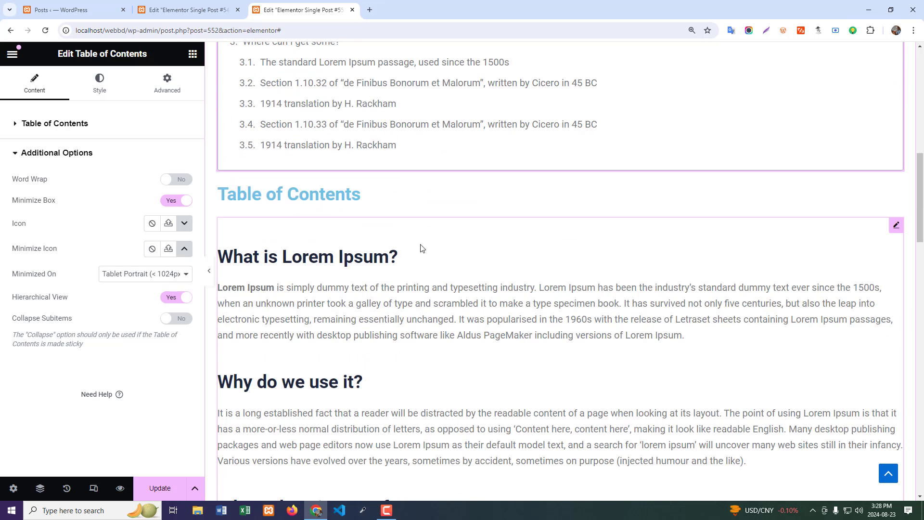
- Open the "Lorem Ipsum" post for editing in a new browser tab from the WordPress posts list
{"action": "left_click", "coordinate": [190, 10]}
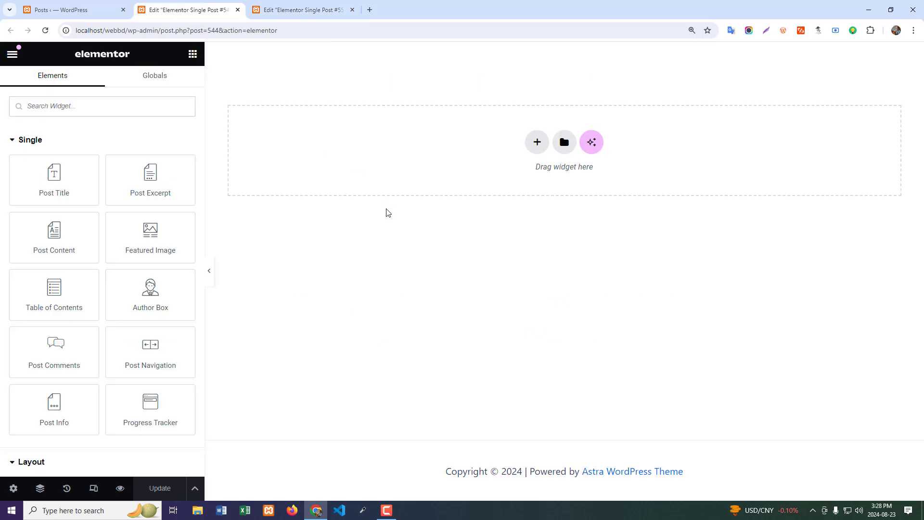
{"action": "left_click", "coordinate": [13, 56]}
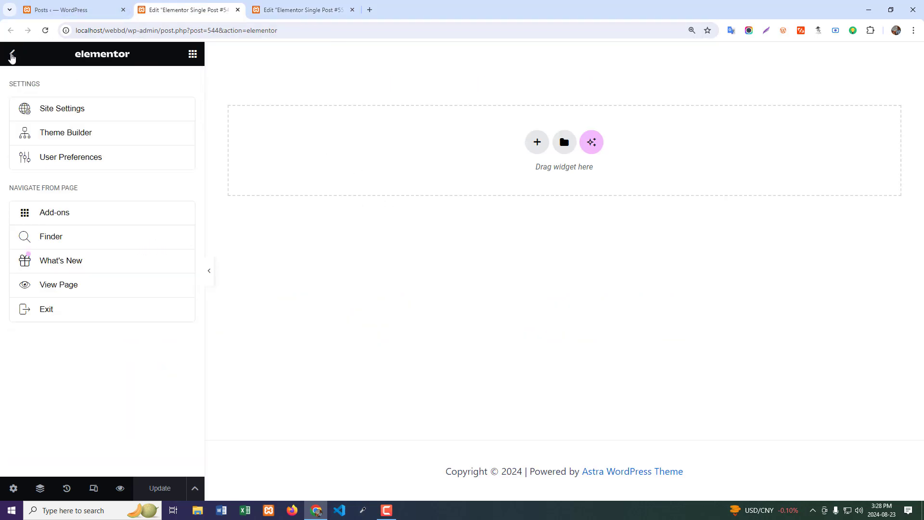
{"action": "left_click", "coordinate": [72, 10]}
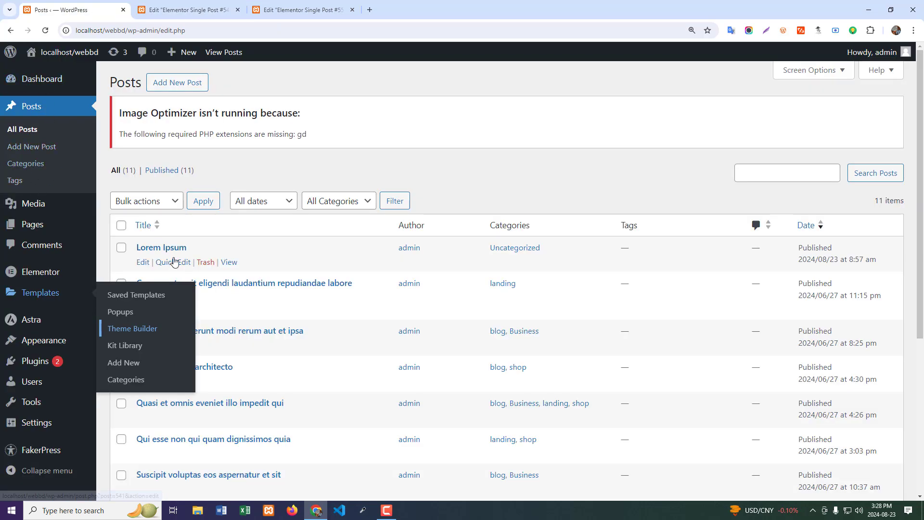
{"action": "right_click", "coordinate": [142, 264]}
{"action": "left_click", "coordinate": [153, 277]}
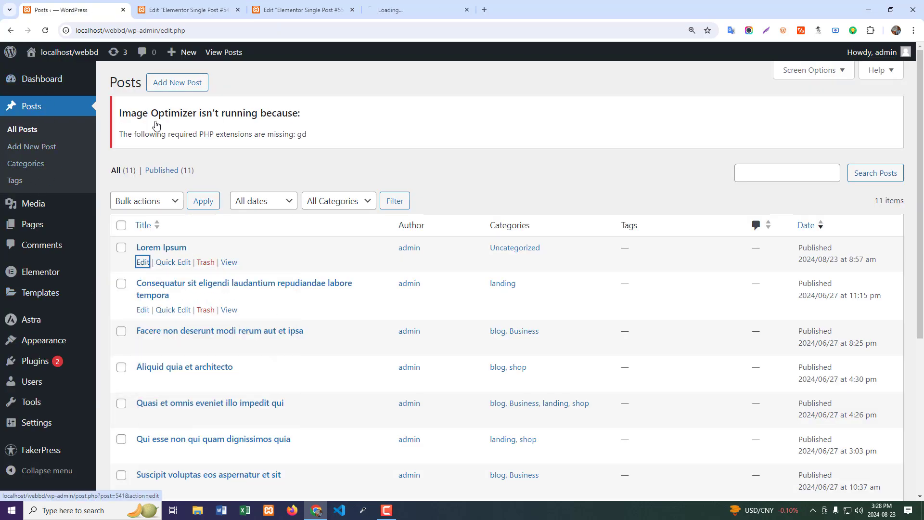
{"action": "left_click", "coordinate": [419, 10]}
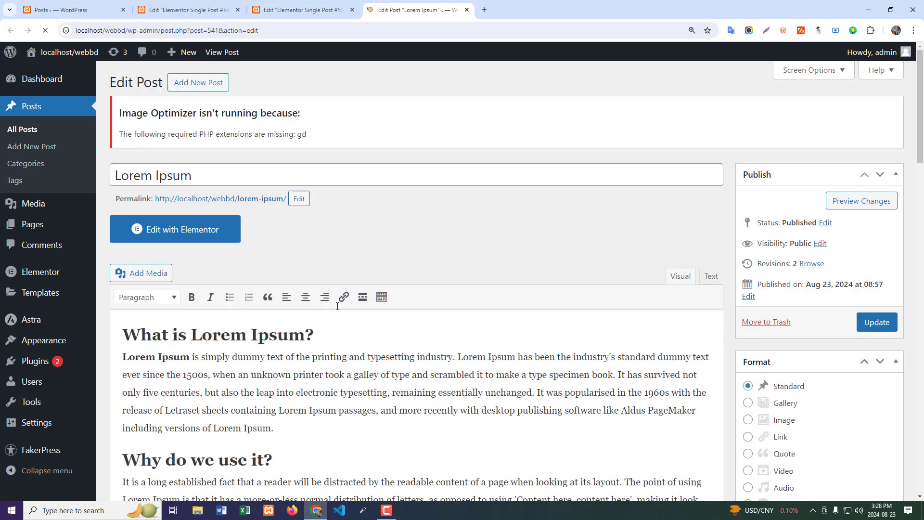
- Extend the "Where does it come from?" heading to three repetitions of its text in one heading and update the post
{"action": "scroll", "coordinate": [346, 303], "scroll_direction": "down", "scroll_amount": 4}
{"action": "scroll", "coordinate": [344, 336], "scroll_direction": "down", "scroll_amount": 2}
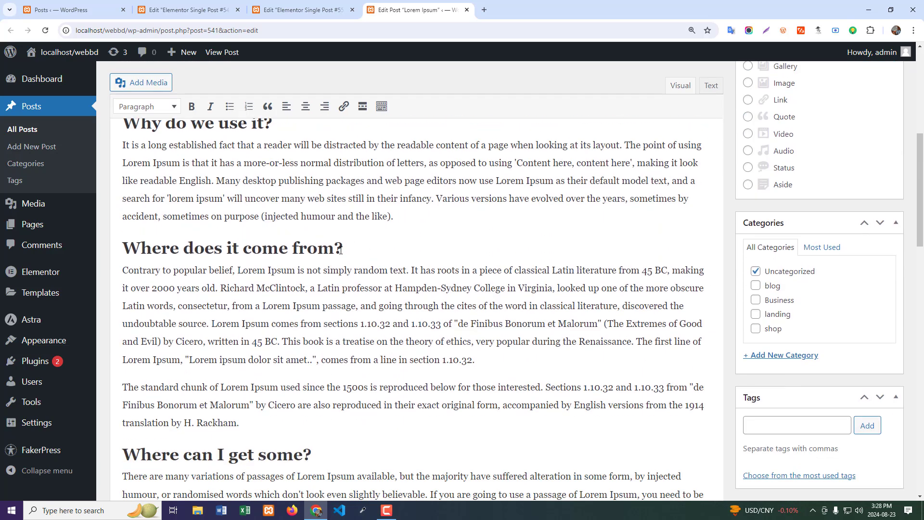
{"action": "left_click_drag", "start_coordinate": [342, 247], "coordinate": [127, 259]}
{"action": "key", "text": "ctrl+c"}
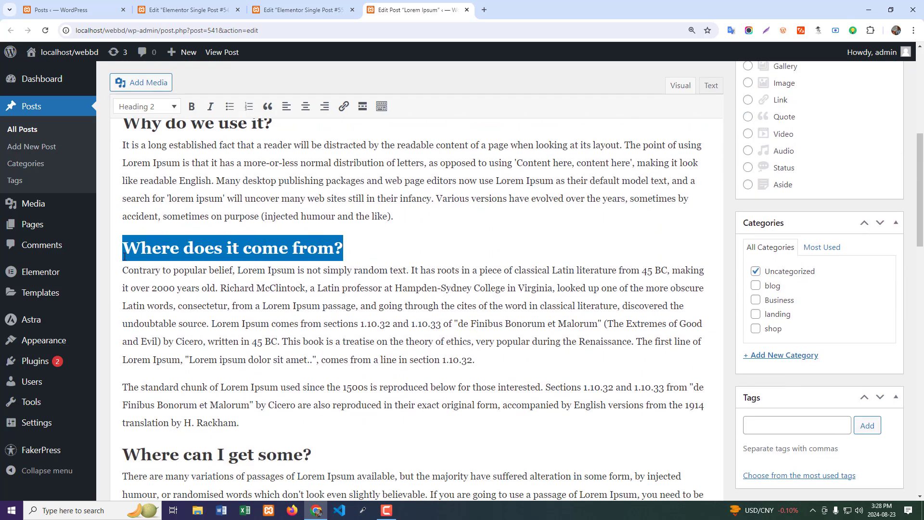
{"action": "left_click", "coordinate": [371, 247]}
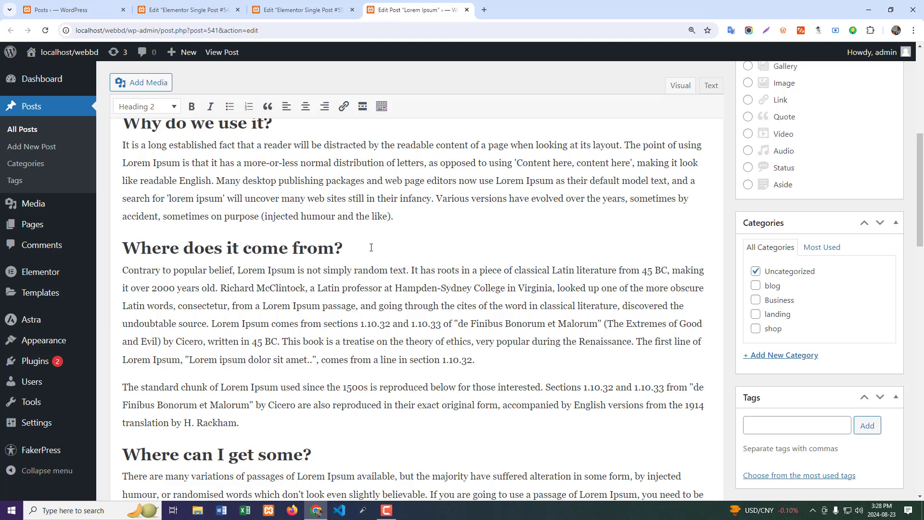
{"action": "key", "text": "ctrl+v"}
{"action": "key", "text": "ctrl+v"}
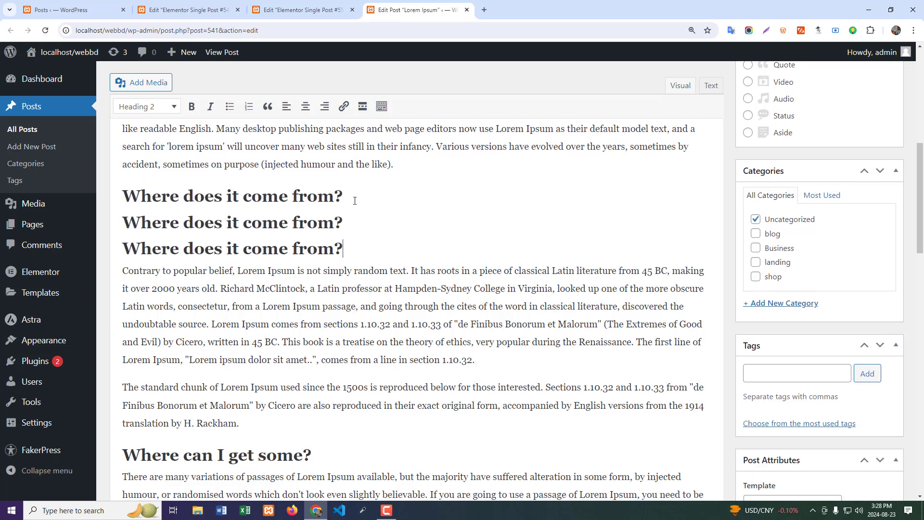
{"action": "key", "text": "Delete"}
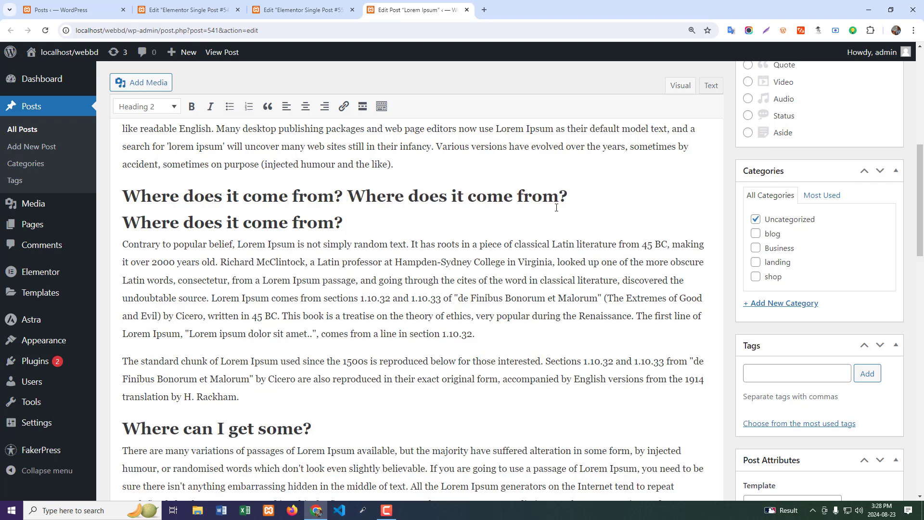
{"action": "key", "text": "Delete"}
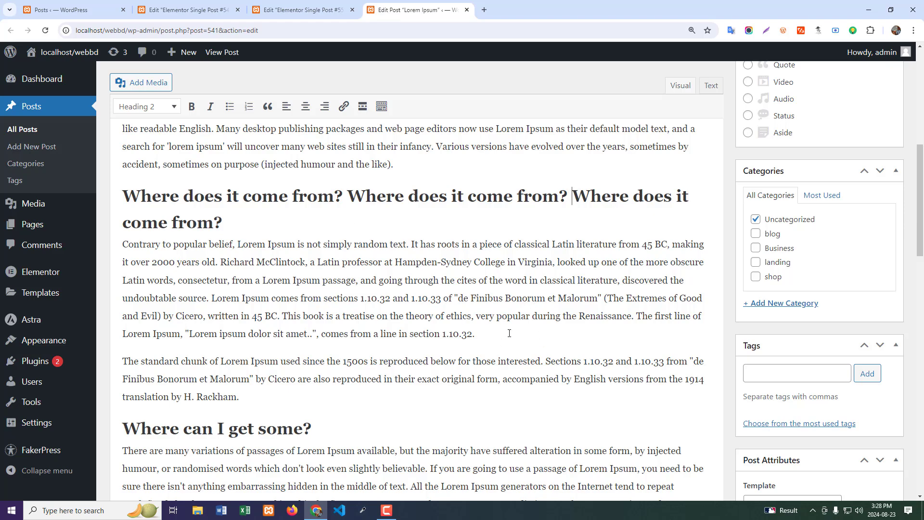
{"action": "scroll", "coordinate": [509, 333], "scroll_direction": "up", "scroll_amount": 15}
{"action": "left_click", "coordinate": [877, 322]}
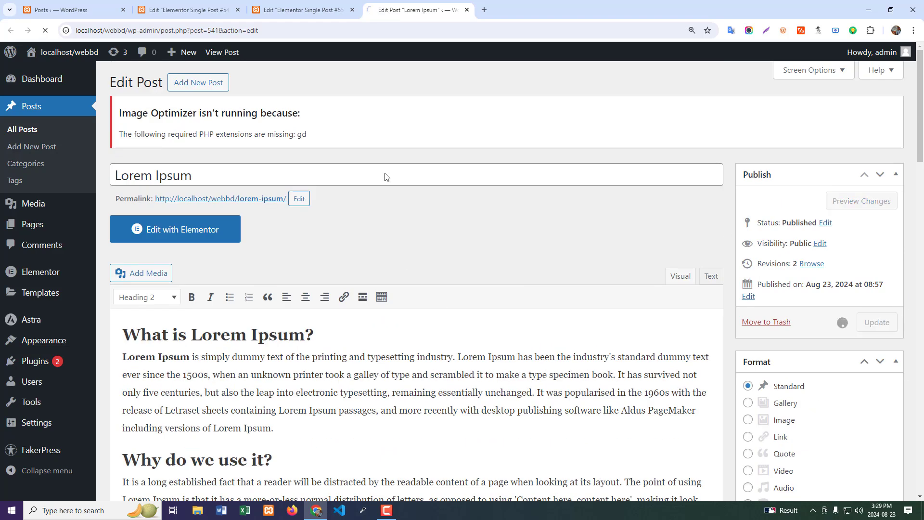
- Update the single post template and reload its editor to check the lengthened heading in the table of contents
{"action": "left_click", "coordinate": [292, 7]}
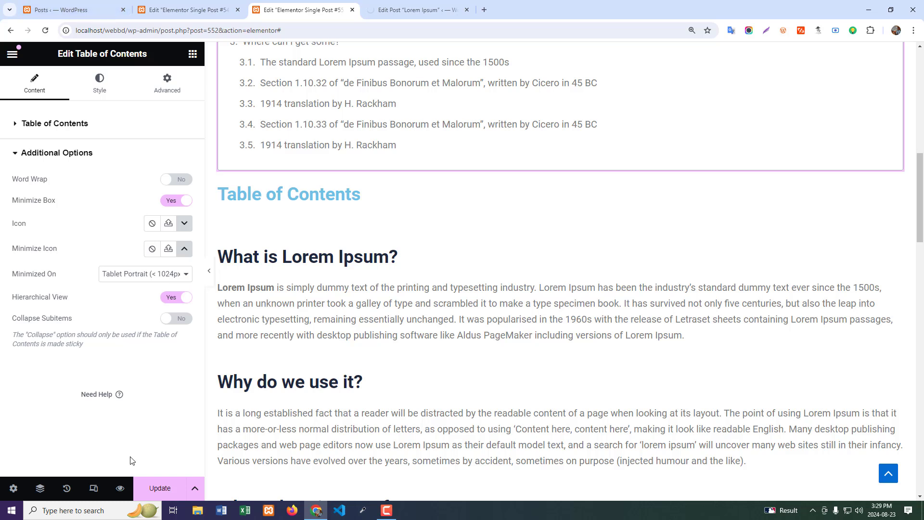
{"action": "left_click", "coordinate": [160, 489]}
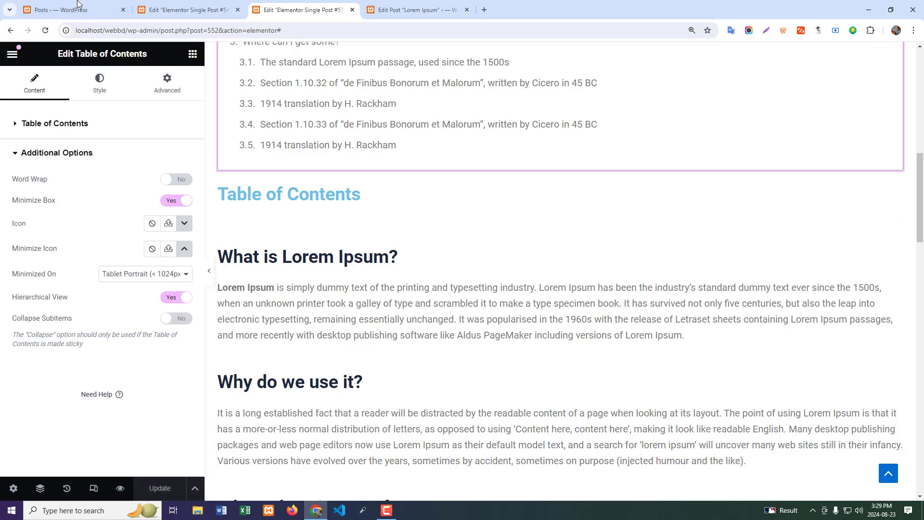
{"action": "left_click", "coordinate": [46, 32]}
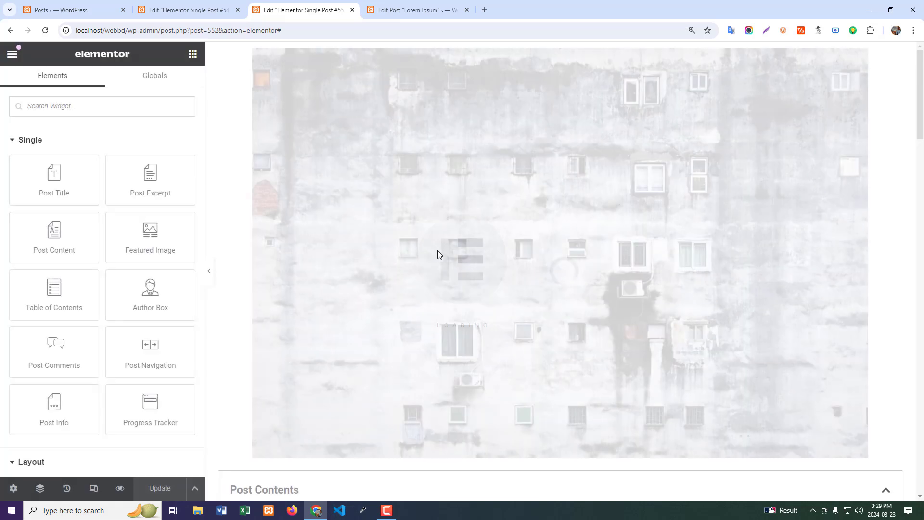
{"action": "scroll", "coordinate": [455, 272], "scroll_direction": "down", "scroll_amount": 5}
{"action": "scroll", "coordinate": [457, 283], "scroll_direction": "down", "scroll_amount": 2}
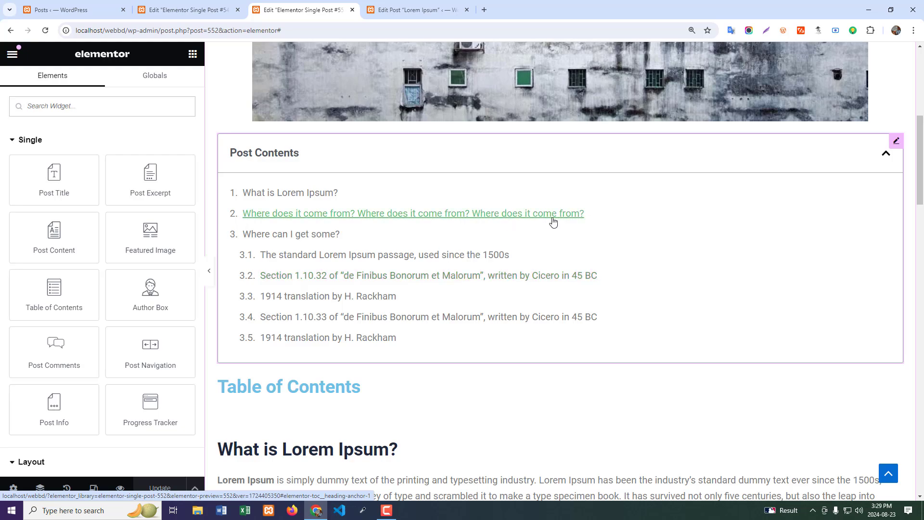
- Back in the post editor, paste two more copies of the whole "Where does it come from?" heading and merge them into one heading
{"action": "key", "text": "ctrl+Tab"}
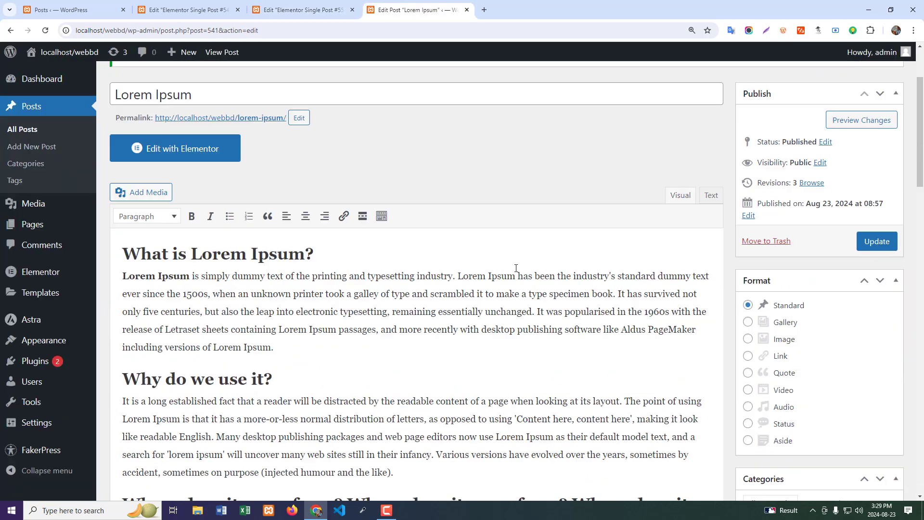
{"action": "scroll", "coordinate": [516, 268], "scroll_direction": "down", "scroll_amount": 5}
{"action": "left_click_drag", "start_coordinate": [226, 213], "coordinate": [122, 188]}
{"action": "key", "text": "ctrl+c"}
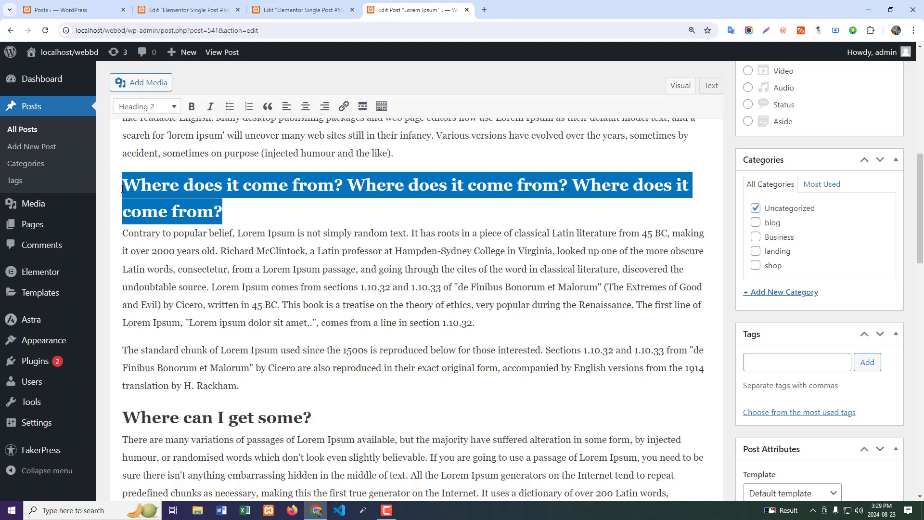
{"action": "left_click", "coordinate": [236, 212]}
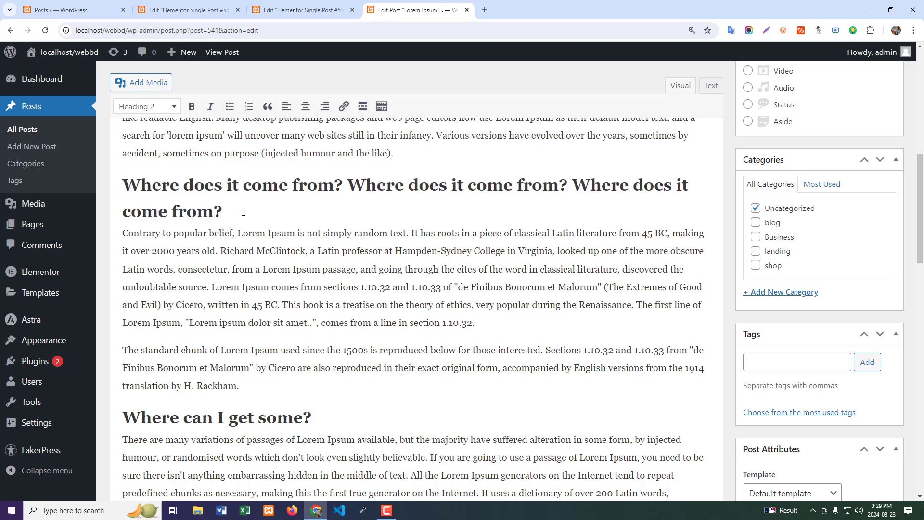
{"action": "key", "text": "ctrl+v"}
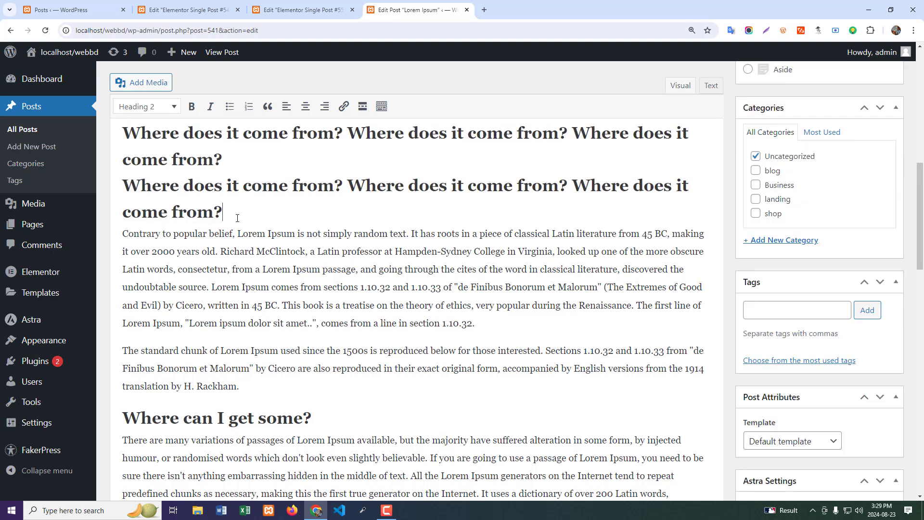
{"action": "key", "text": "ctrl+v"}
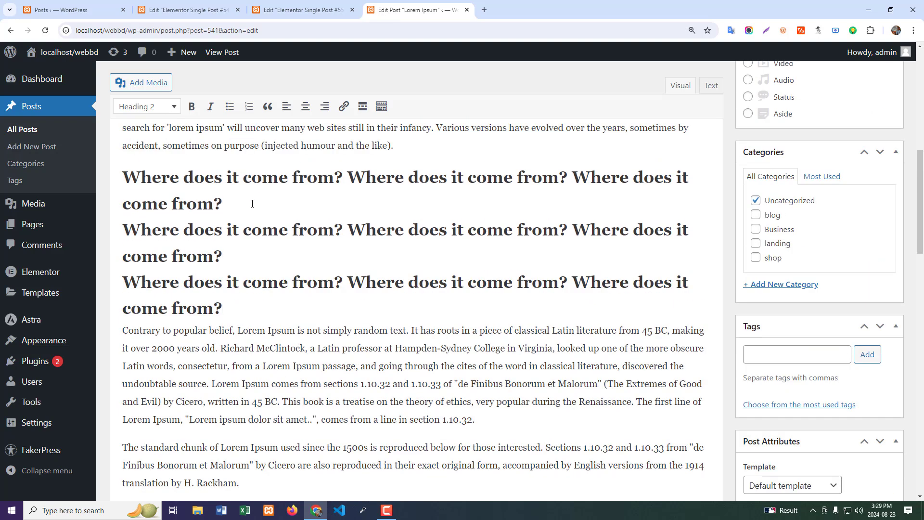
{"action": "left_click", "coordinate": [242, 208]}
{"action": "key", "text": "Delete"}
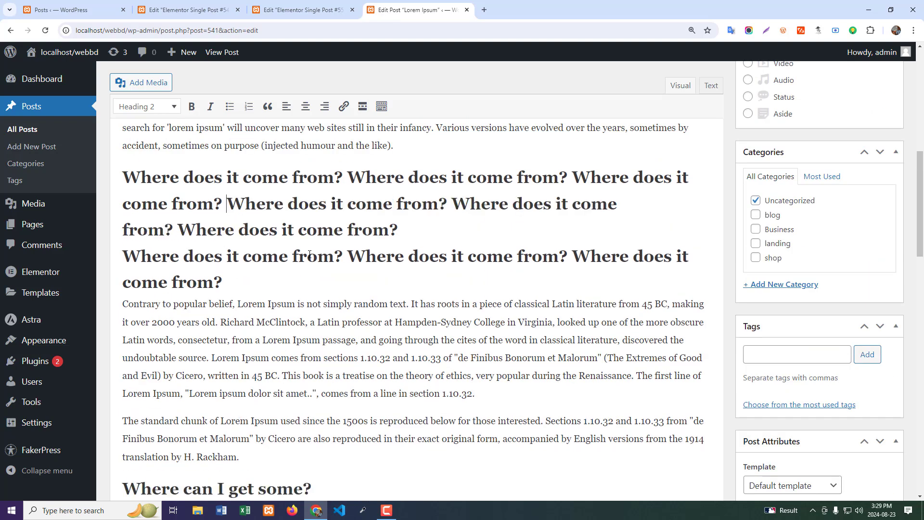
{"action": "key", "text": "Delete"}
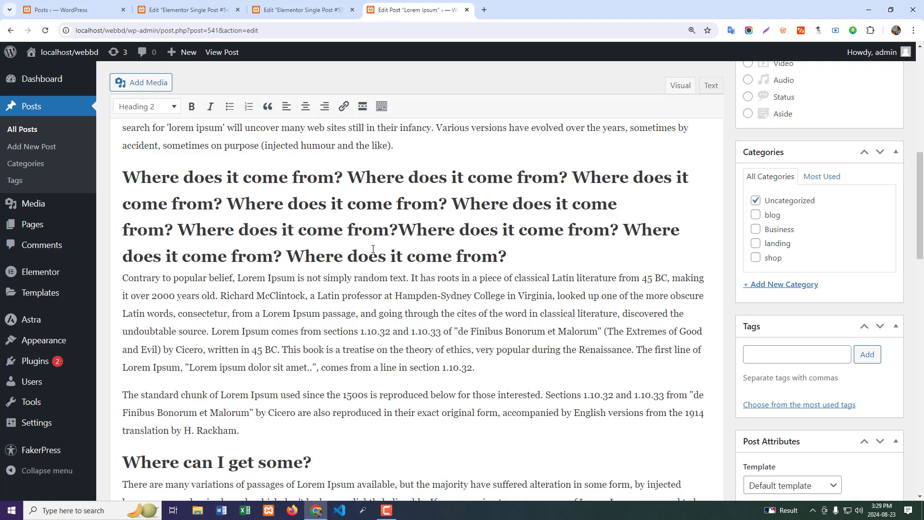
- Update the "Lorem Ipsum" post and reload the single post template editor to check the extended heading in the table of contents
{"action": "scroll", "coordinate": [777, 154], "scroll_direction": "up", "scroll_amount": 4}
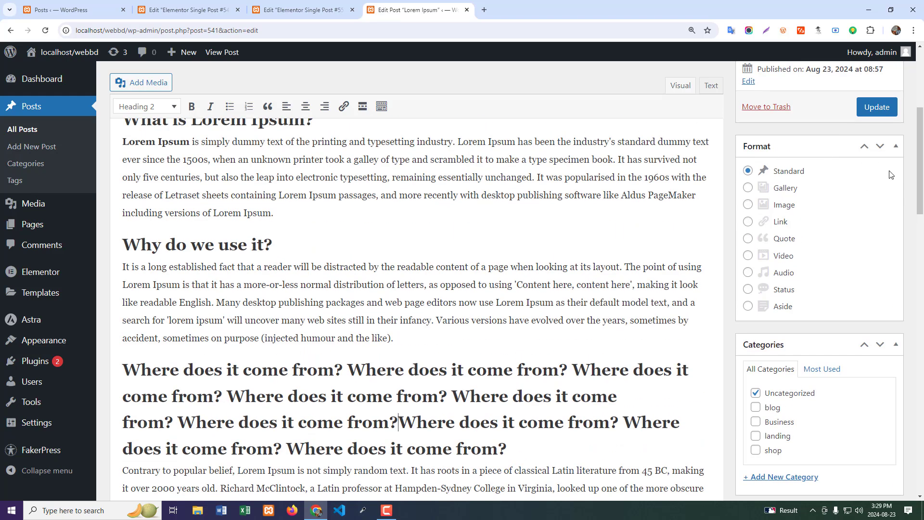
{"action": "left_click", "coordinate": [878, 107]}
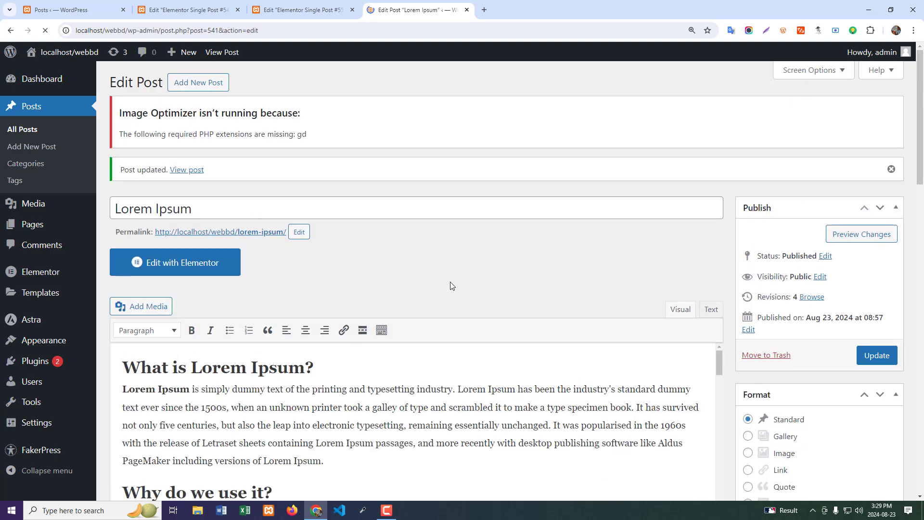
{"action": "left_click", "coordinate": [308, 10]}
{"action": "left_click", "coordinate": [48, 30]}
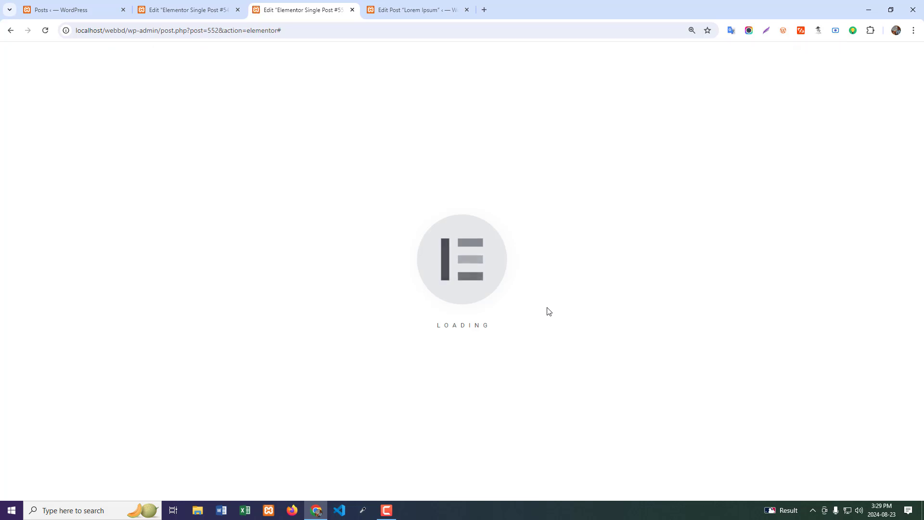
{"action": "scroll", "coordinate": [547, 332], "scroll_direction": "down", "scroll_amount": 7}
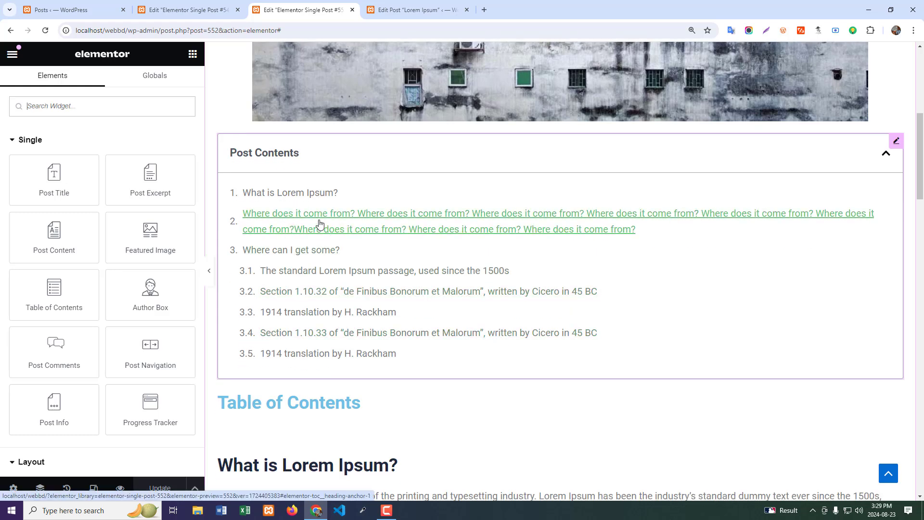
- Enable Word Wrap in the Table of Contents widget's additional options, comparing the long heading with the option on and off
{"action": "left_click", "coordinate": [896, 140]}
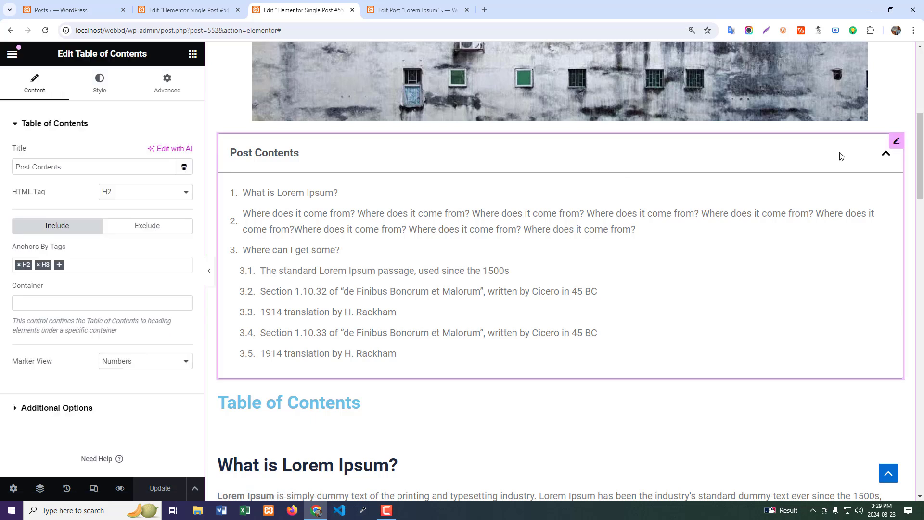
{"action": "scroll", "coordinate": [138, 230], "scroll_direction": "down", "scroll_amount": 1}
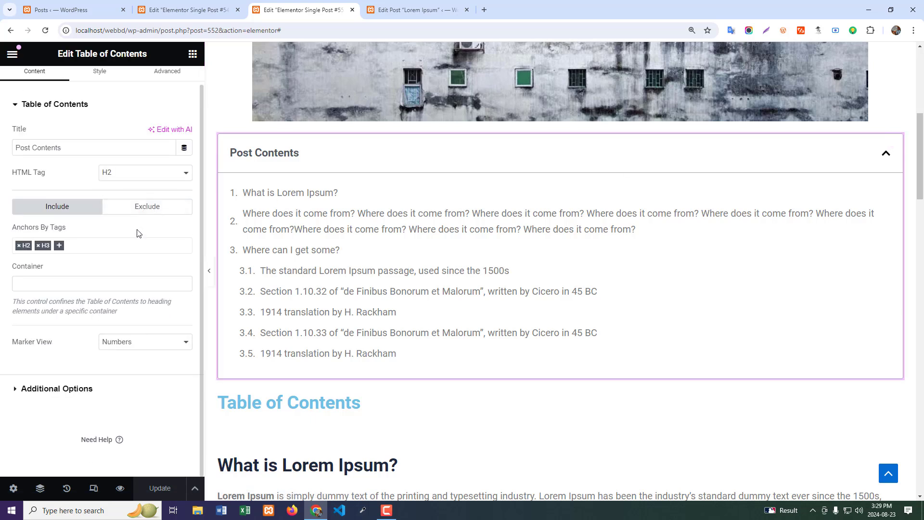
{"action": "left_click", "coordinate": [76, 388]}
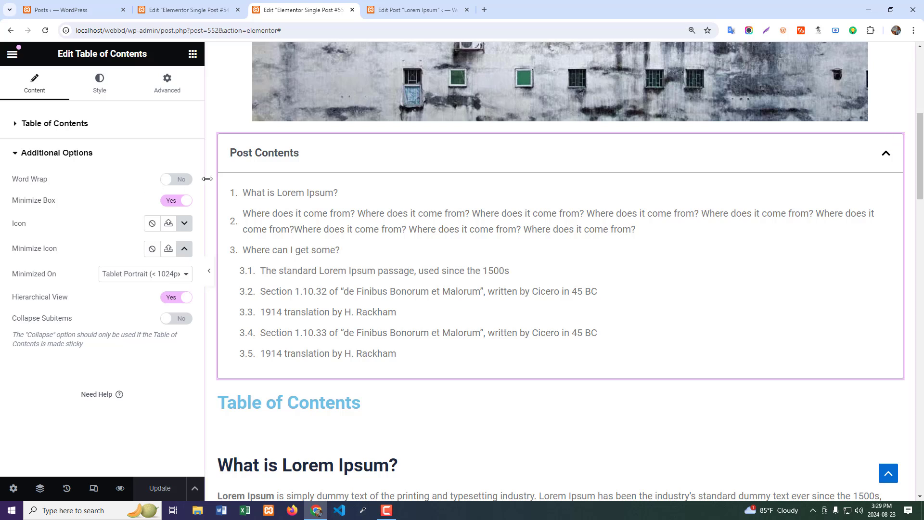
{"action": "left_click", "coordinate": [178, 181]}
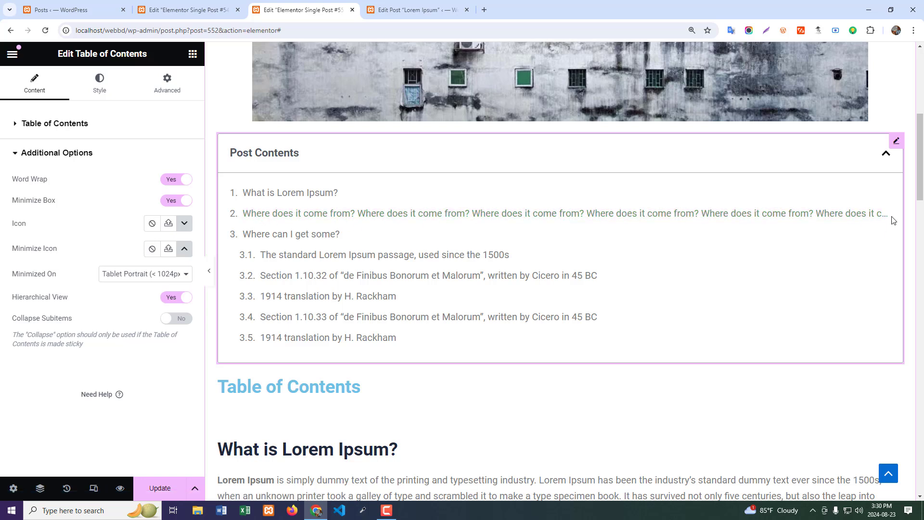
{"action": "left_click", "coordinate": [176, 179]}
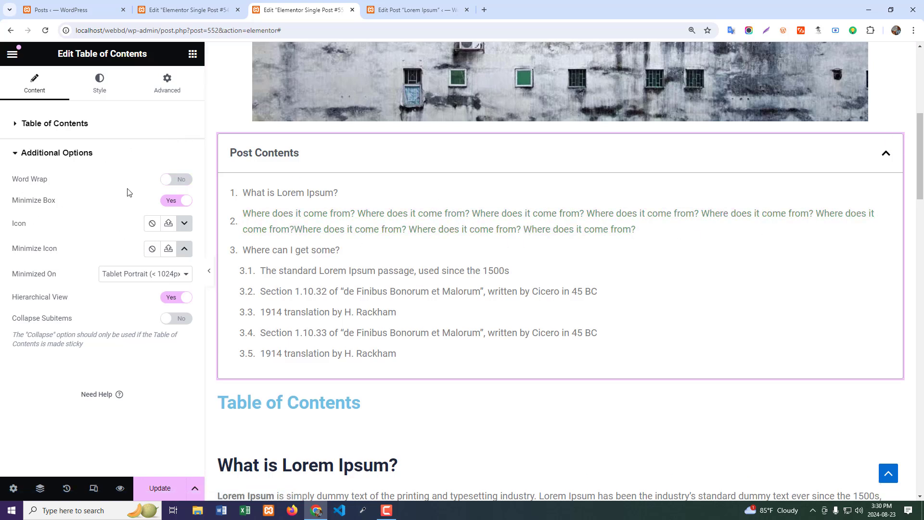
{"action": "left_click", "coordinate": [169, 180]}
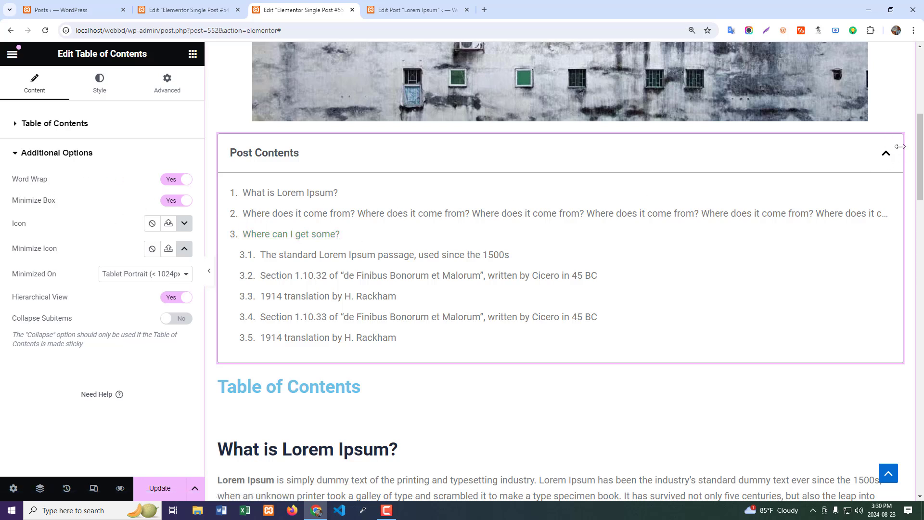
- Collapse and expand the Post Contents box, and switch its Minimize Box option off and back on
{"action": "left_click", "coordinate": [888, 157]}
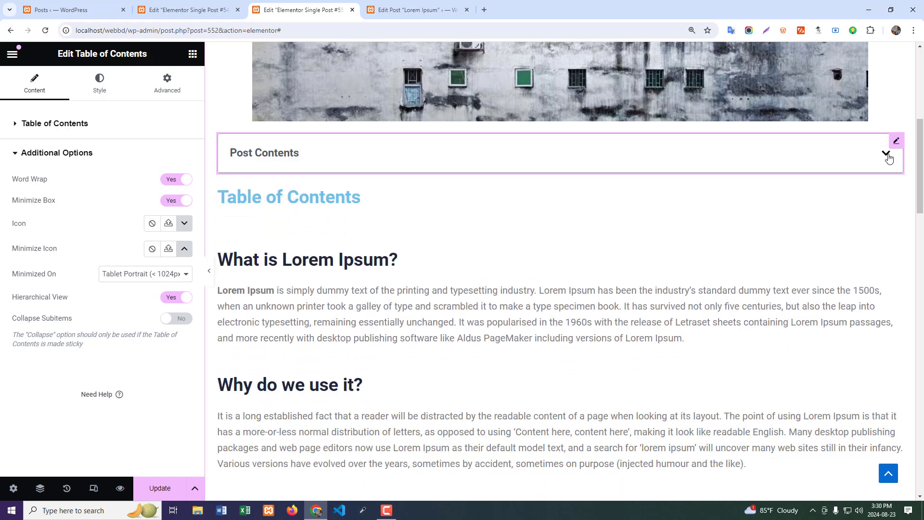
{"action": "left_click", "coordinate": [888, 157]}
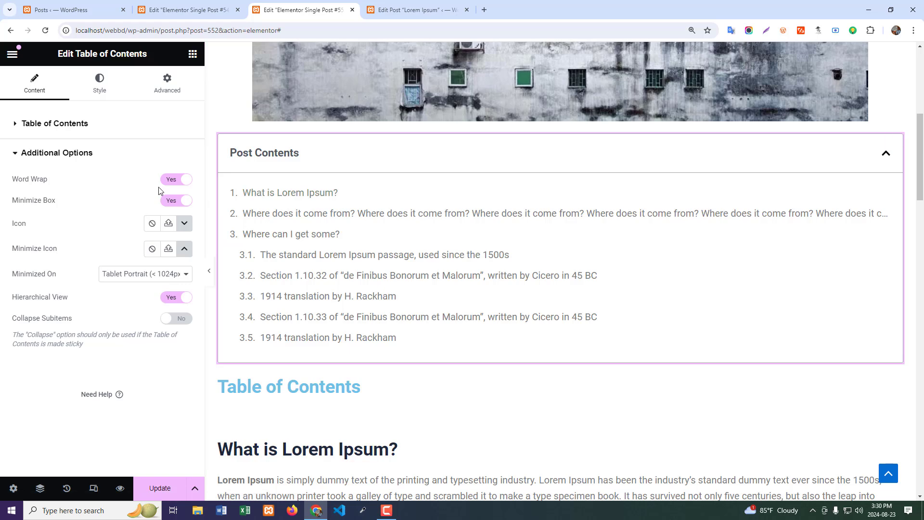
{"action": "left_click", "coordinate": [168, 202]}
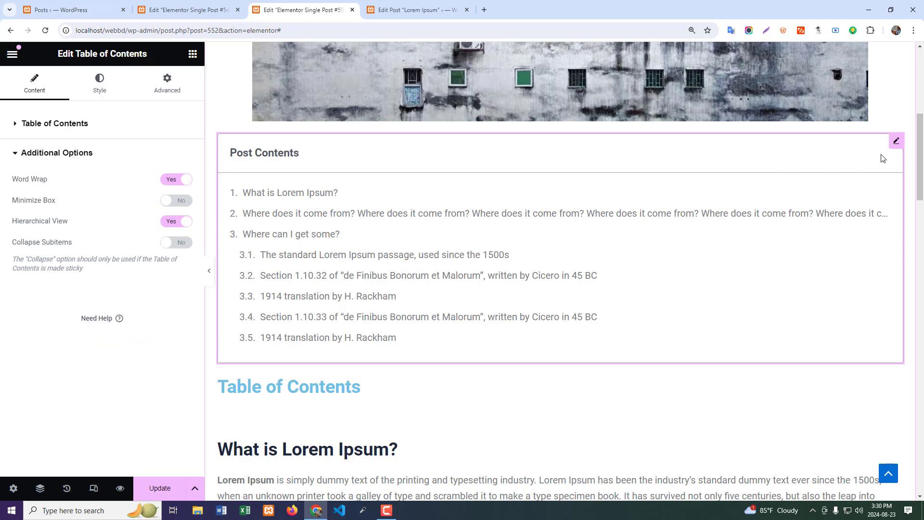
{"action": "left_click", "coordinate": [186, 201]}
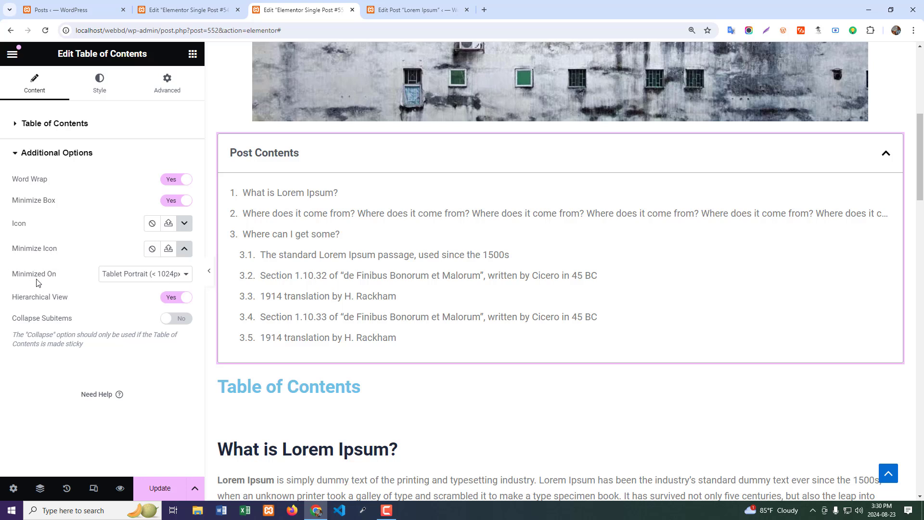
- View the device choices for Minimized On, and switch Hierarchical View off and back on
{"action": "left_click", "coordinate": [187, 279]}
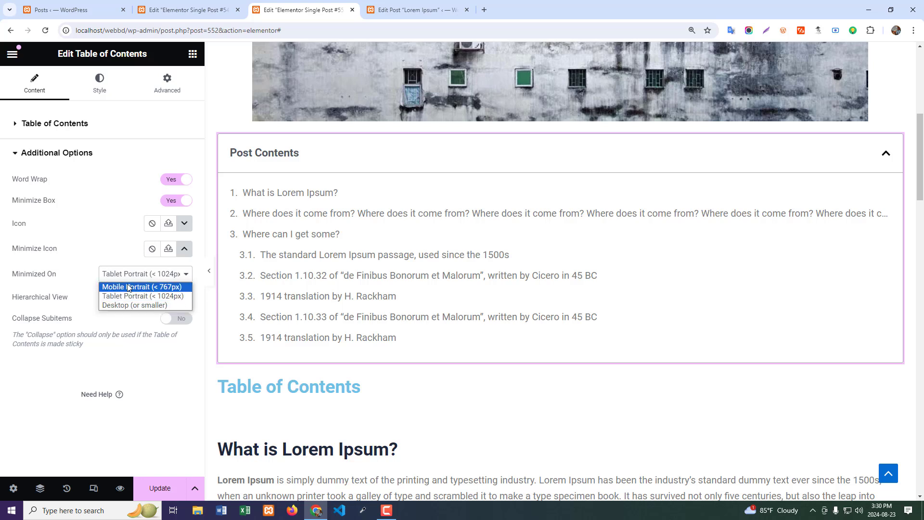
{"action": "left_click", "coordinate": [71, 279]}
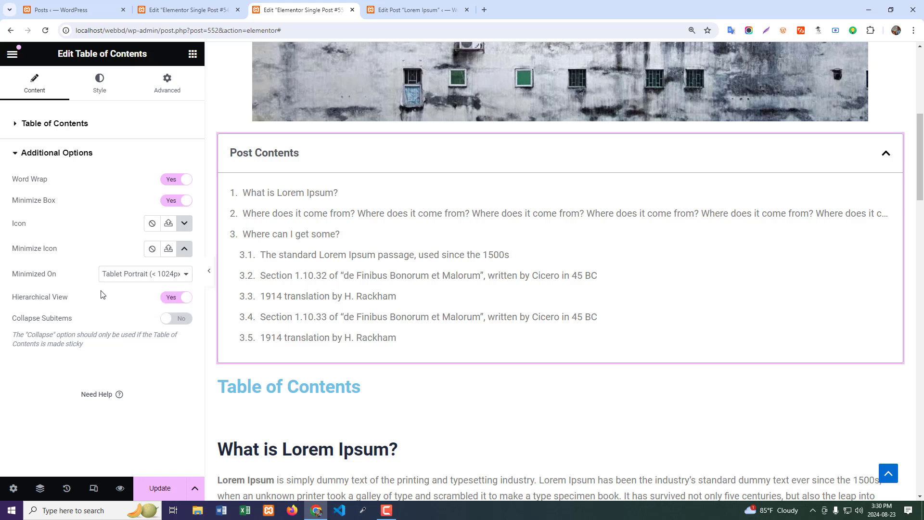
{"action": "left_click", "coordinate": [176, 297]}
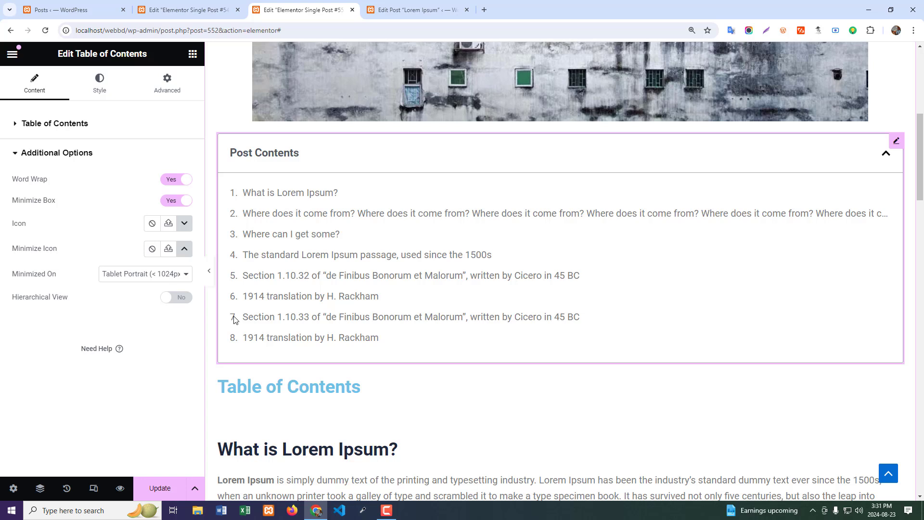
{"action": "left_click", "coordinate": [182, 302]}
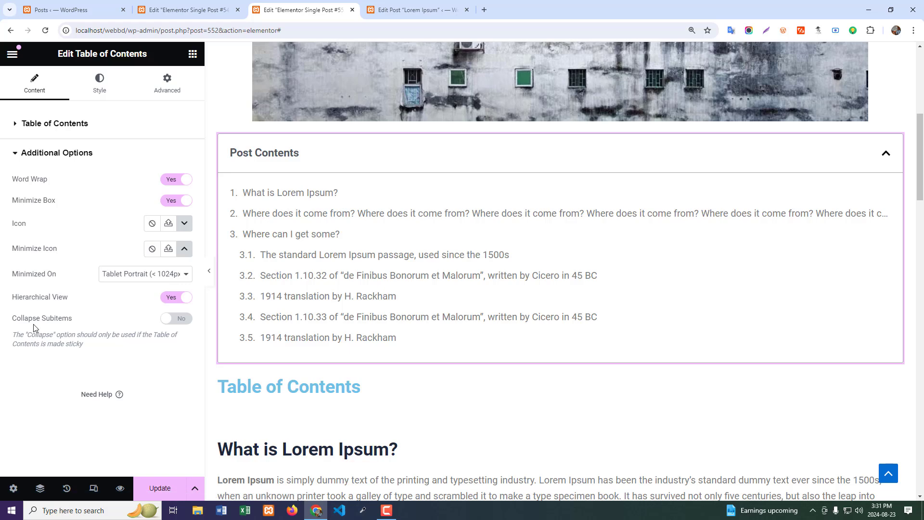
- Try Collapse Subitems by opening and closing the "Where can I get some?" entry, and switch the option back off
{"action": "left_click", "coordinate": [176, 319]}
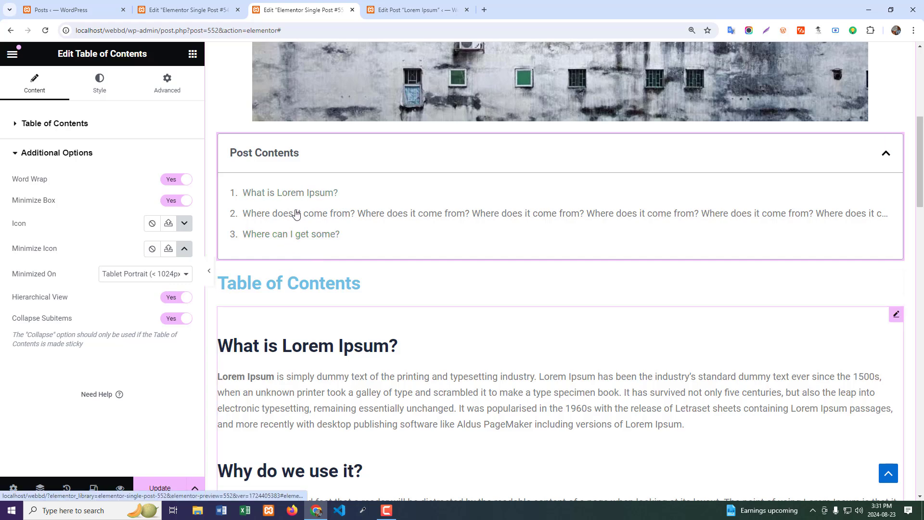
{"action": "left_click", "coordinate": [290, 237]}
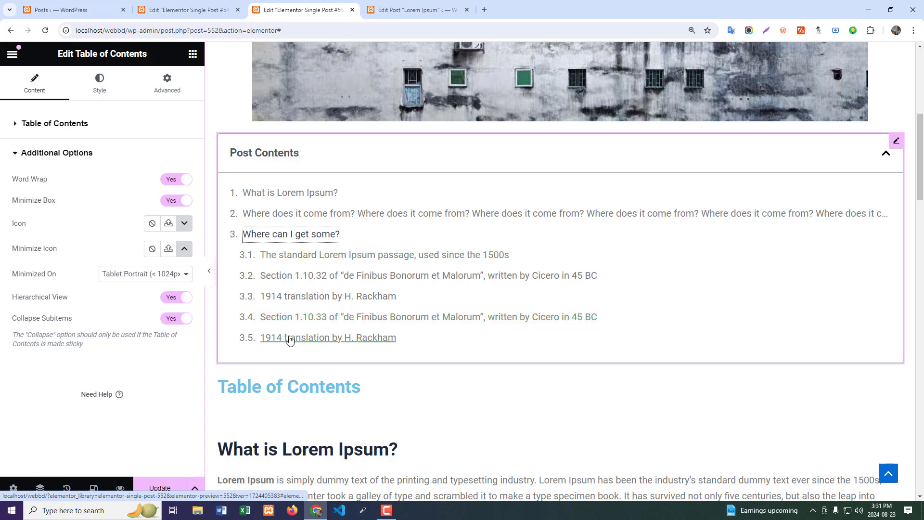
{"action": "left_click", "coordinate": [290, 236]}
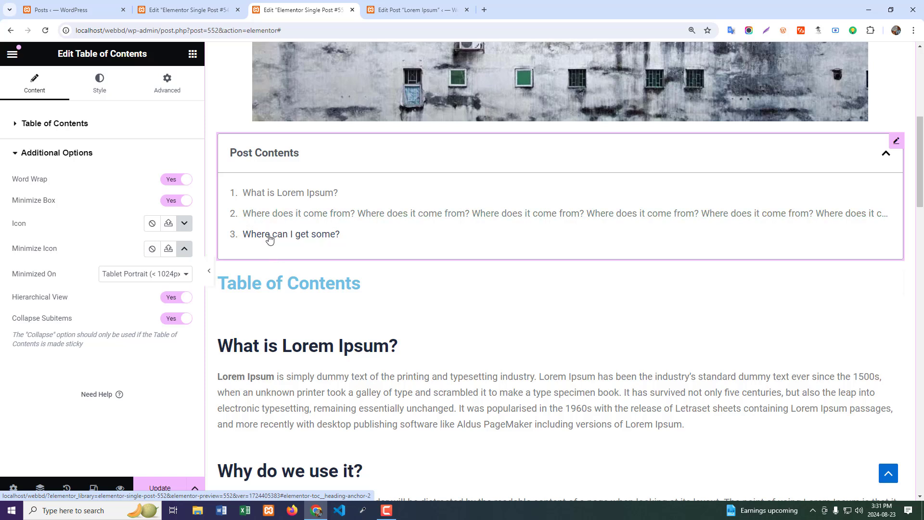
{"action": "left_click", "coordinate": [269, 239]}
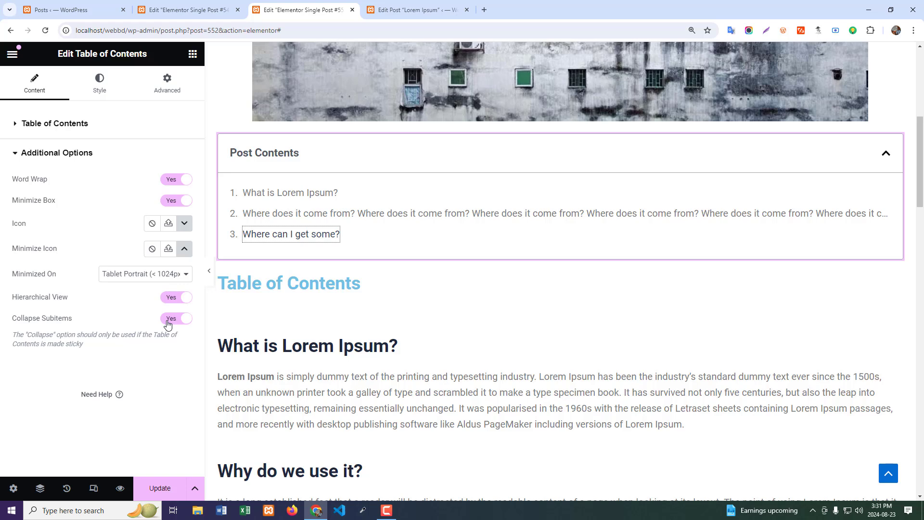
{"action": "left_click", "coordinate": [170, 320]}
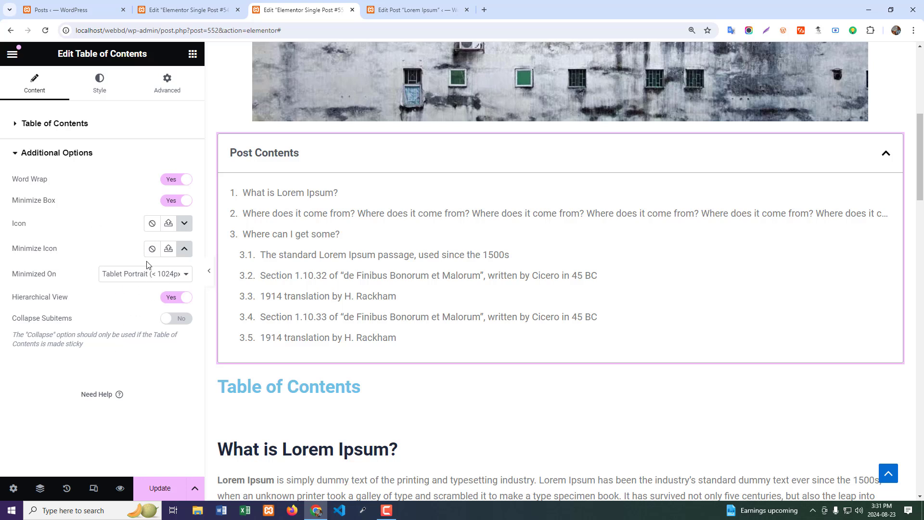
- Review the Table of Contents widget's title, anchor and additional settings, and test collapsing and expanding the Post Contents box
{"action": "left_click", "coordinate": [105, 123]}
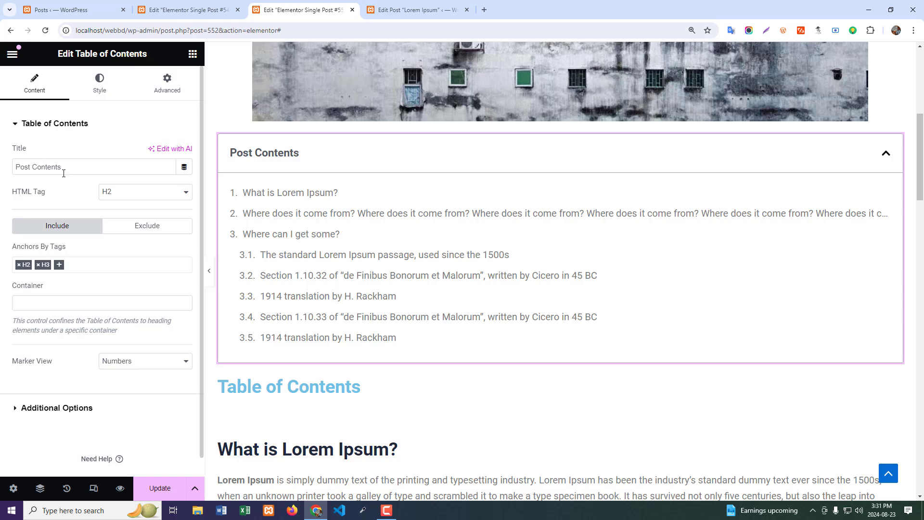
{"action": "left_click_drag", "start_coordinate": [60, 167], "coordinate": [2, 172]}
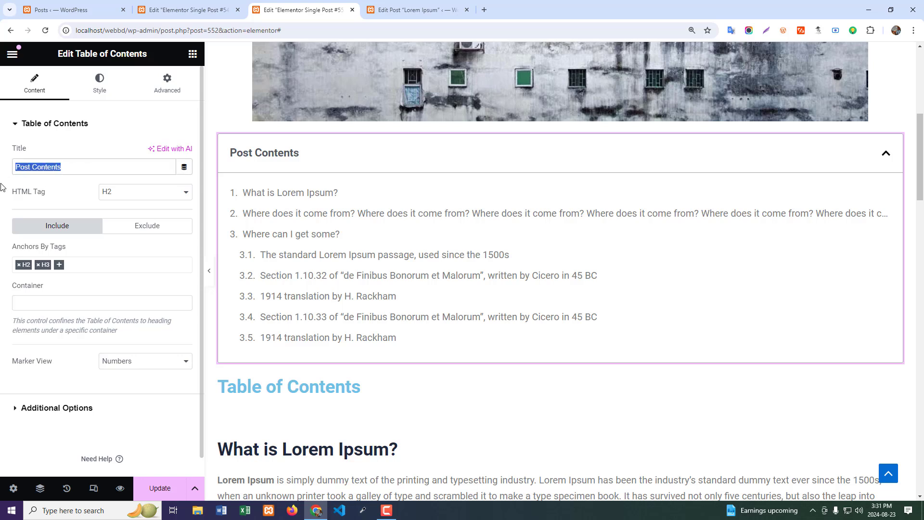
{"action": "left_click", "coordinate": [2, 187]}
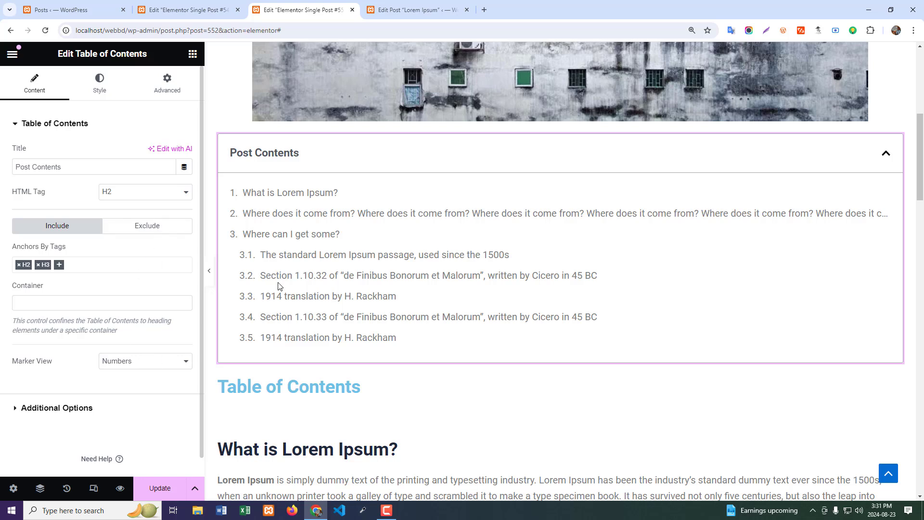
{"action": "scroll", "coordinate": [23, 404], "scroll_direction": "down", "scroll_amount": 1}
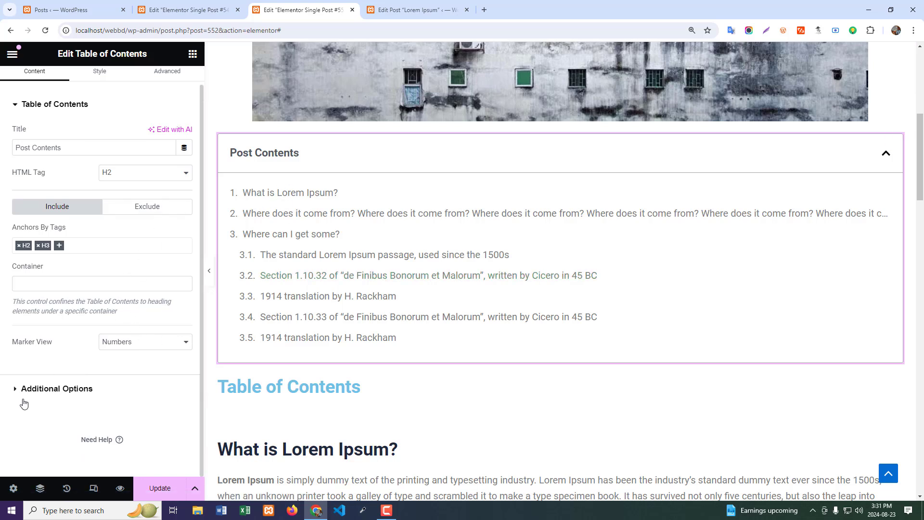
{"action": "left_click", "coordinate": [62, 391]}
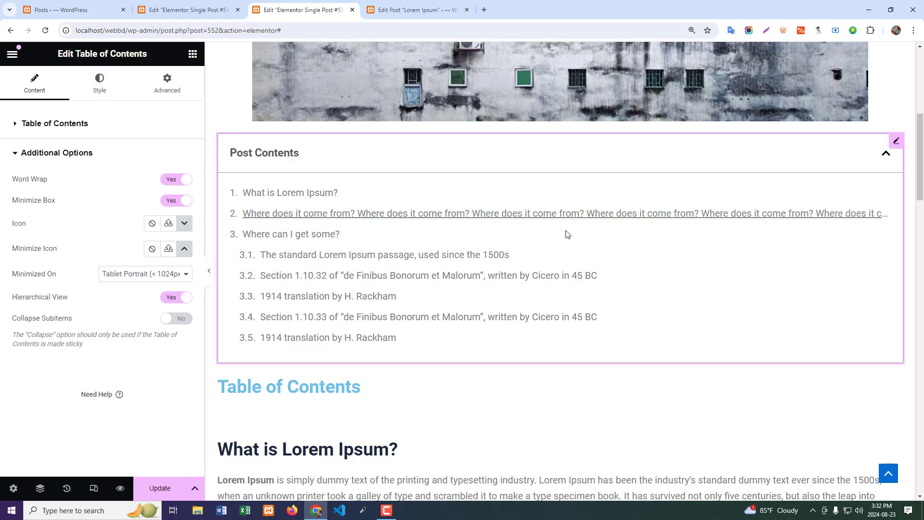
{"action": "left_click", "coordinate": [886, 156]}
{"action": "left_click", "coordinate": [888, 159]}
- Set the Table of Contents box's background color to light pink #FFDBDB in its style settings
{"action": "left_click", "coordinate": [101, 92]}
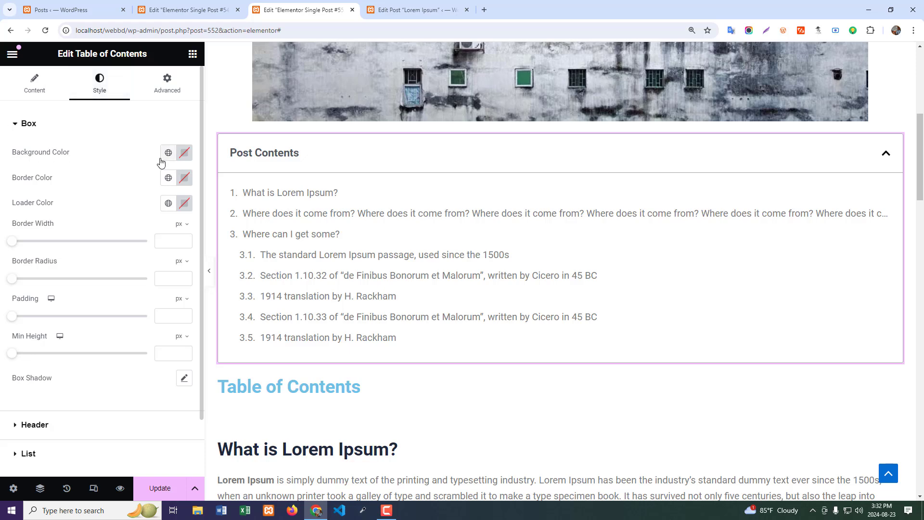
{"action": "left_click", "coordinate": [184, 153]}
{"action": "left_click", "coordinate": [150, 229]}
{"action": "left_click_drag", "start_coordinate": [149, 228], "coordinate": [135, 197]}
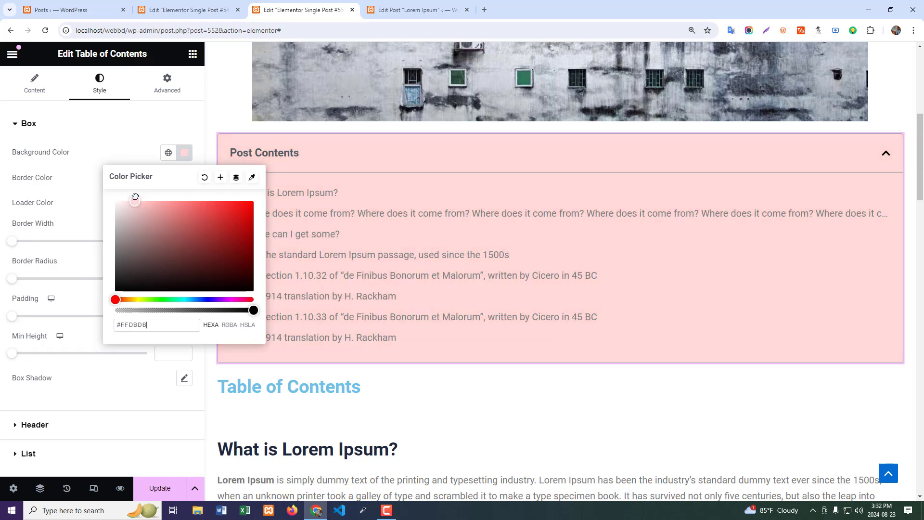
{"action": "left_click", "coordinate": [106, 131]}
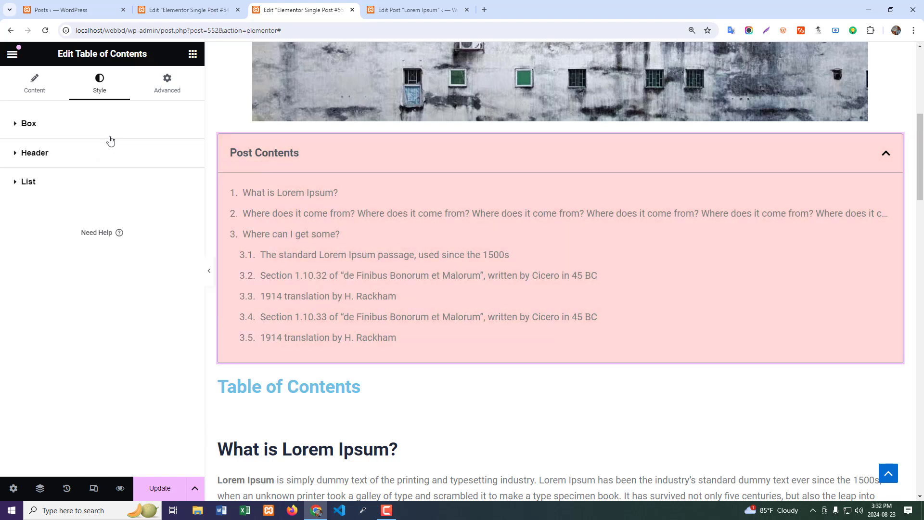
{"action": "left_click", "coordinate": [59, 128]}
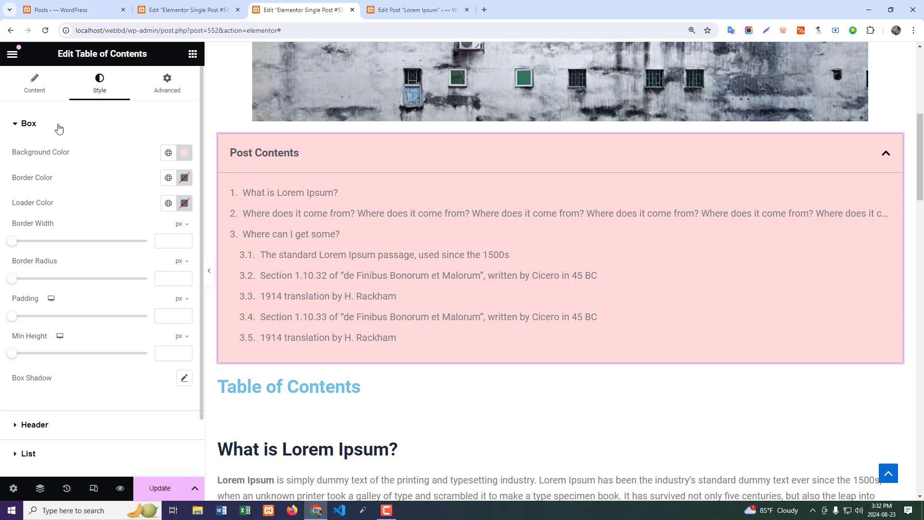
- Give the Table of Contents box a white border color and set its border width to 2 px
{"action": "left_click", "coordinate": [184, 177]}
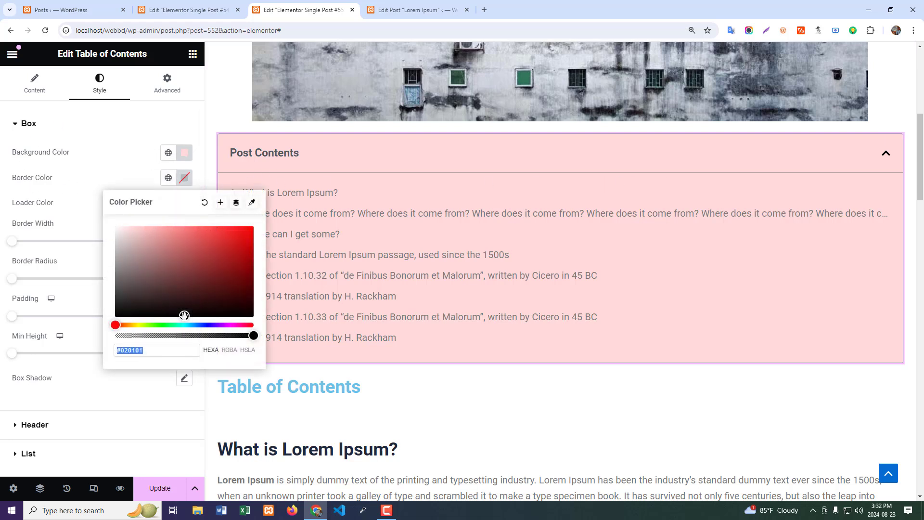
{"action": "left_click_drag", "start_coordinate": [184, 315], "coordinate": [97, 222]}
{"action": "left_click", "coordinate": [83, 163]}
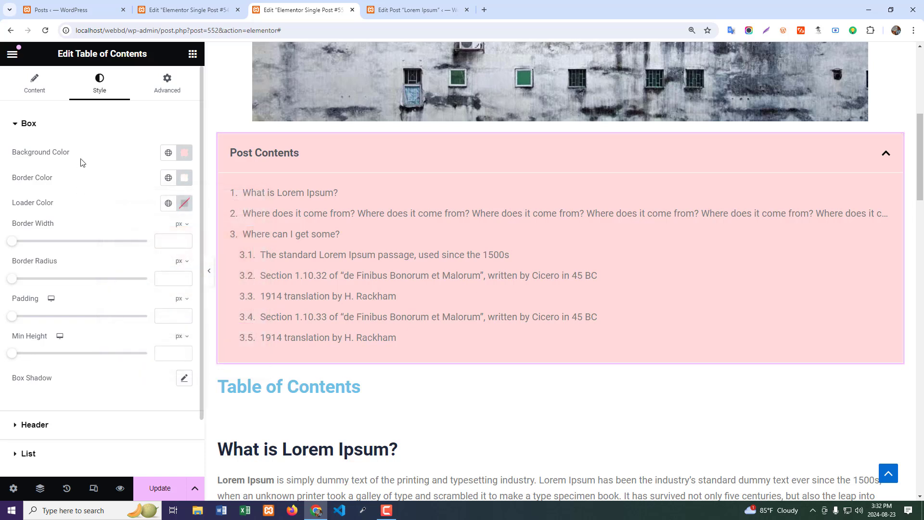
{"action": "left_click", "coordinate": [185, 239]}
{"action": "left_click", "coordinate": [186, 239]}
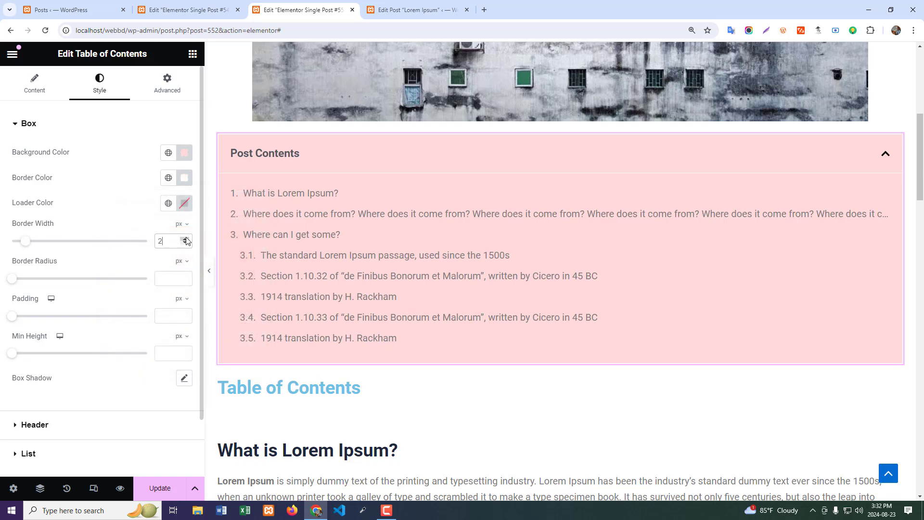
- Adjust the Table of Contents box's border width to 4 px
{"action": "left_click", "coordinate": [186, 239]}
{"action": "left_click", "coordinate": [186, 238]}
{"action": "left_click", "coordinate": [186, 238]}
{"action": "left_click", "coordinate": [185, 239]}
{"action": "left_click", "coordinate": [185, 244]}
{"action": "left_click", "coordinate": [185, 244]}
{"action": "left_click", "coordinate": [185, 244]}
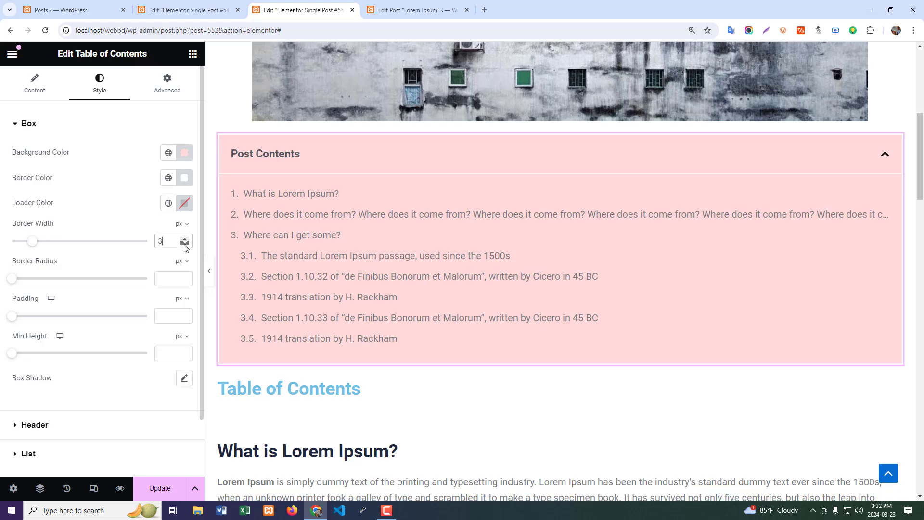
{"action": "left_click", "coordinate": [185, 239]}
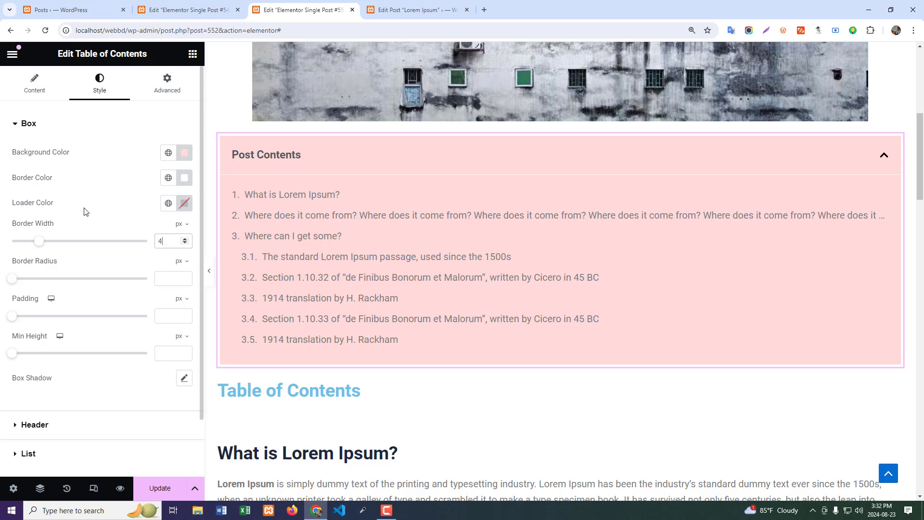
- Set the Table of Contents box's loader color to bright green #00FF0C
{"action": "left_click", "coordinate": [184, 203]}
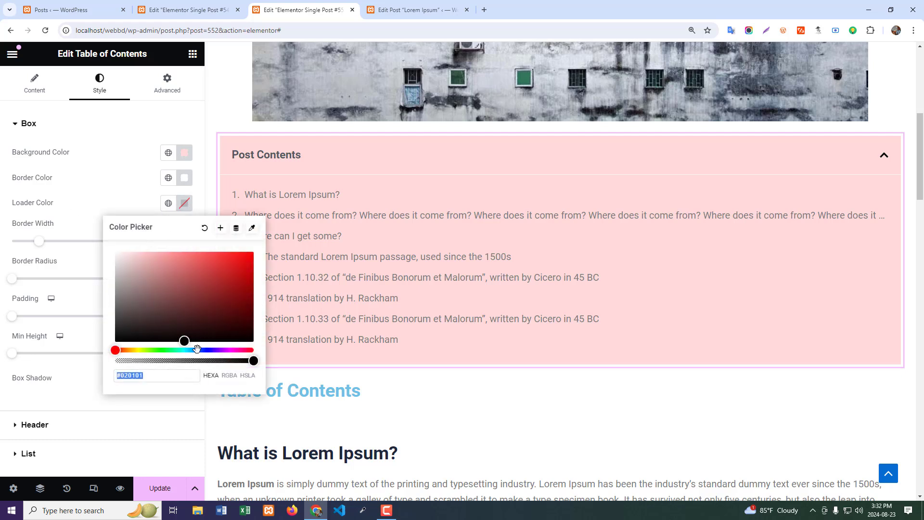
{"action": "left_click", "coordinate": [162, 350]}
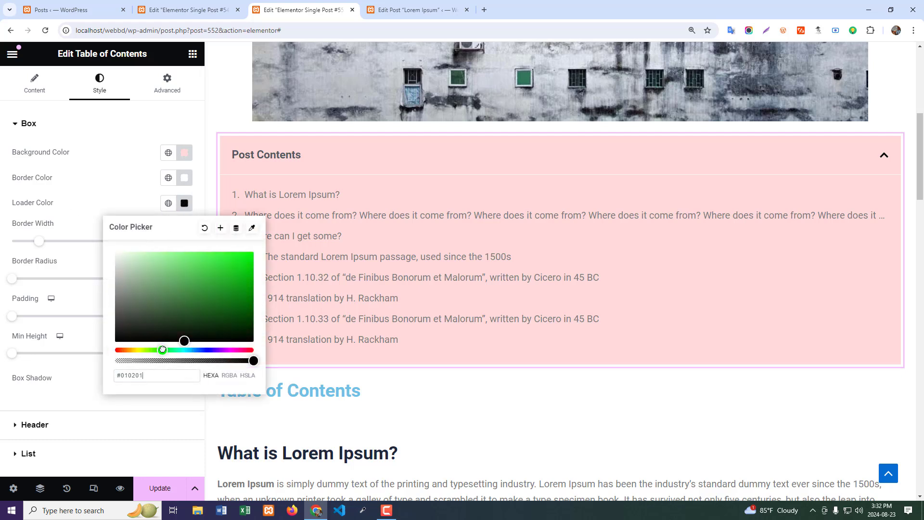
{"action": "left_click_drag", "start_coordinate": [187, 340], "coordinate": [257, 249]}
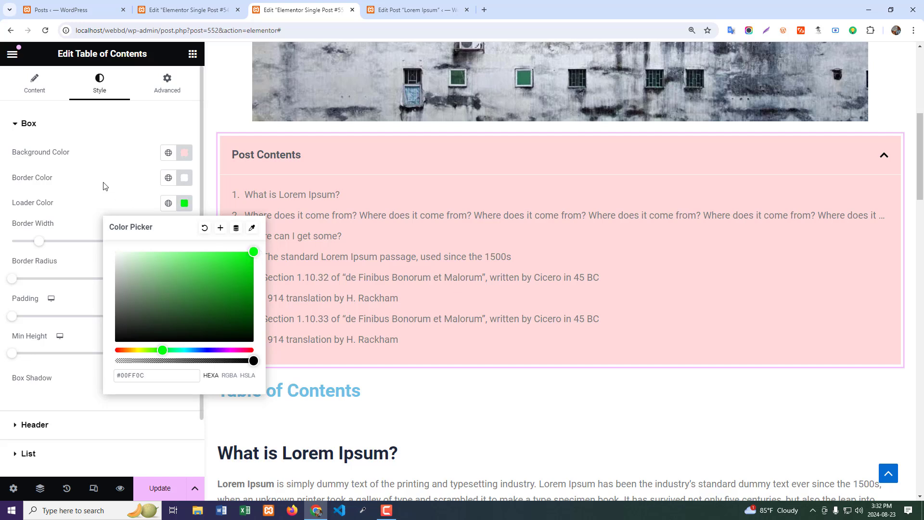
{"action": "left_click", "coordinate": [14, 207]}
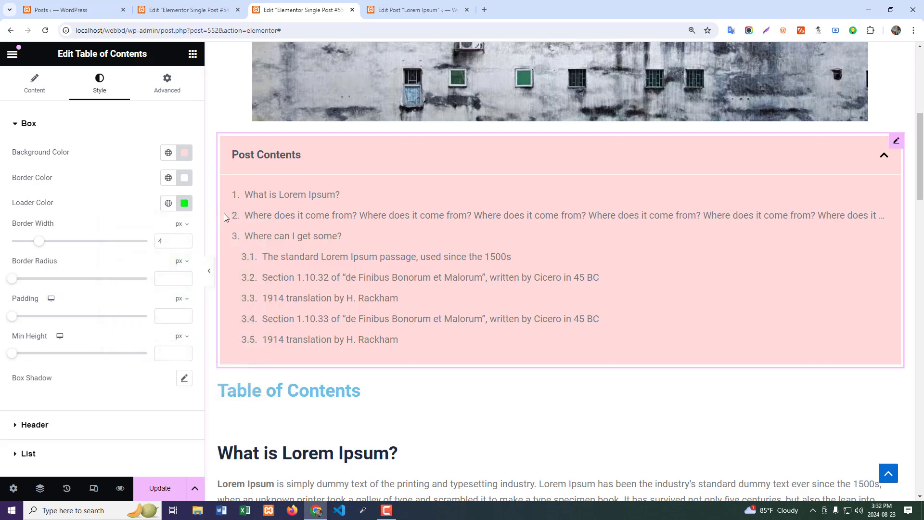
- Set the box's border radius to 15 px and minimum height to 0 px, and look over its box shadow settings
{"action": "left_click_drag", "start_coordinate": [13, 279], "coordinate": [34, 285]}
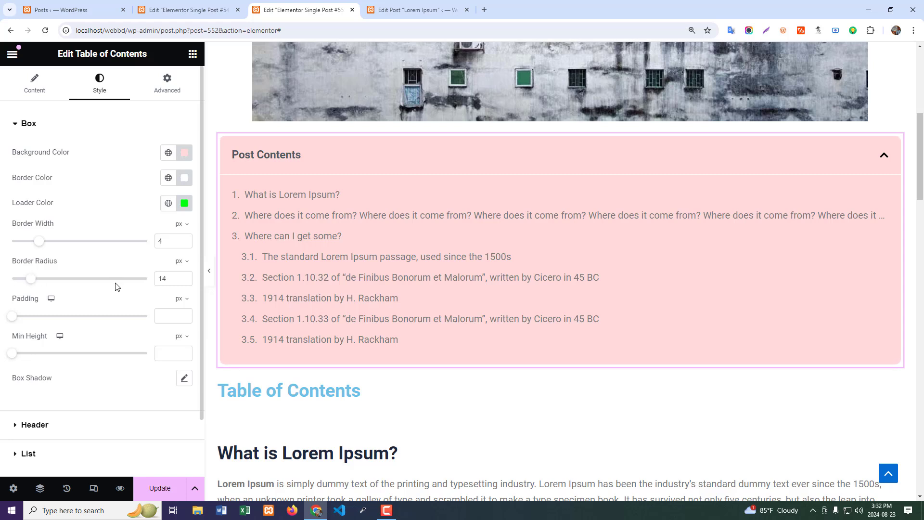
{"action": "left_click", "coordinate": [185, 277]}
{"action": "mouse_move", "coordinate": [16, 354]}
{"action": "left_mouse_down"}
{"action": "mouse_move", "coordinate": [145, 356]}
{"action": "mouse_move", "coordinate": [7, 352]}
{"action": "left_mouse_up"}
{"action": "left_click", "coordinate": [186, 379]}
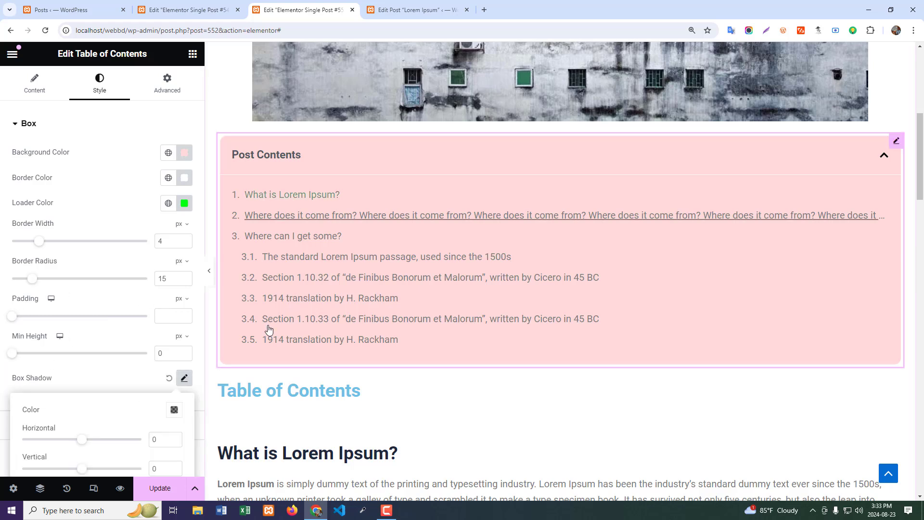
{"action": "left_click", "coordinate": [179, 383]}
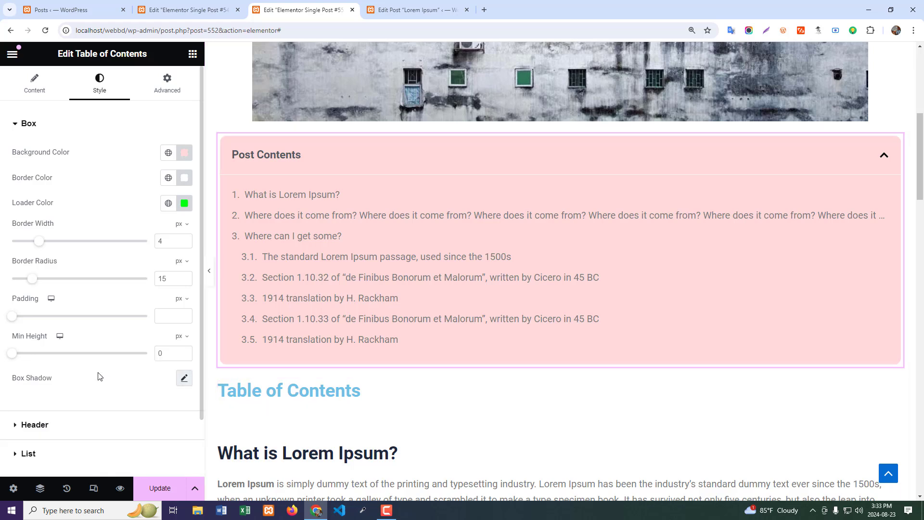
- Set the Table of Contents header's background color to red #FF0000
{"action": "scroll", "coordinate": [97, 376], "scroll_direction": "down", "scroll_amount": 2}
{"action": "left_click", "coordinate": [58, 360]}
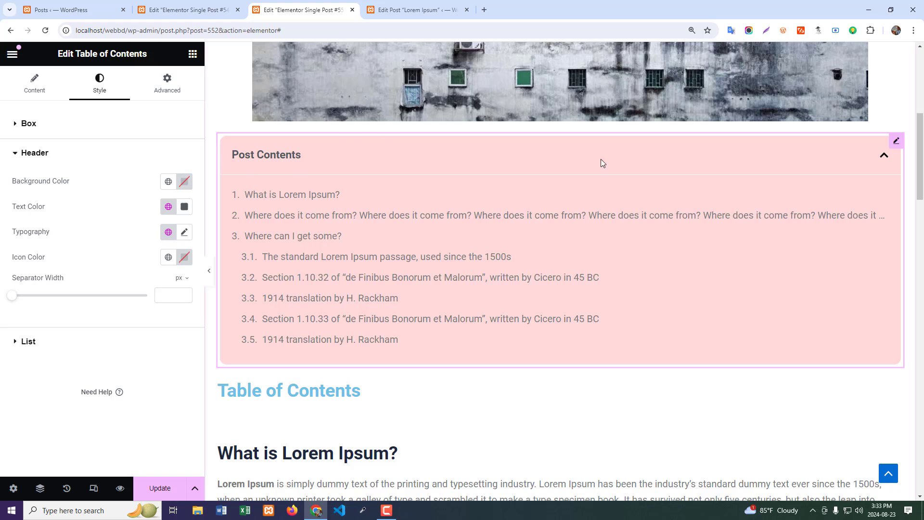
{"action": "left_click", "coordinate": [186, 182]}
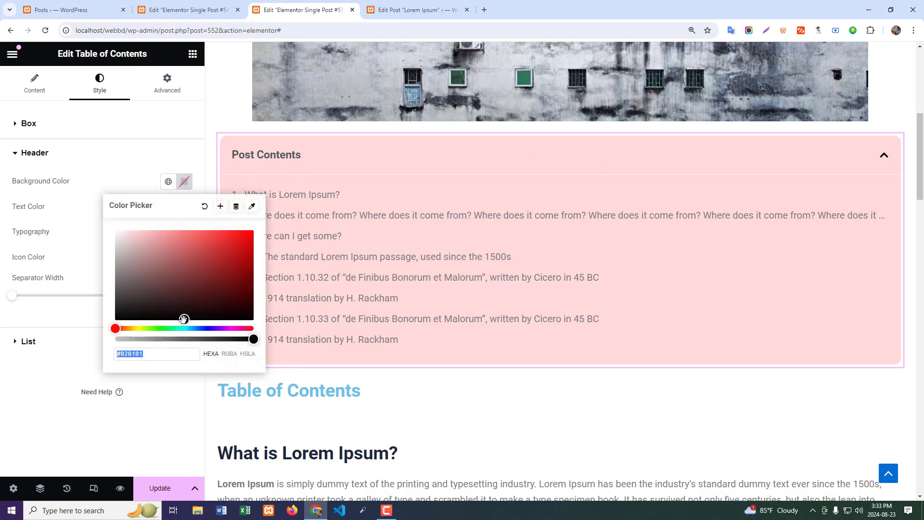
{"action": "left_click_drag", "start_coordinate": [183, 320], "coordinate": [255, 230]}
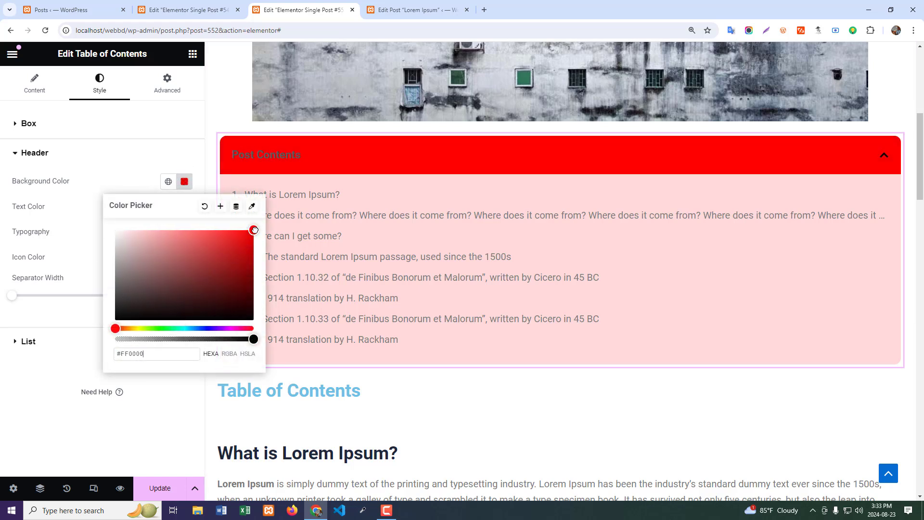
{"action": "left_click", "coordinate": [50, 374]}
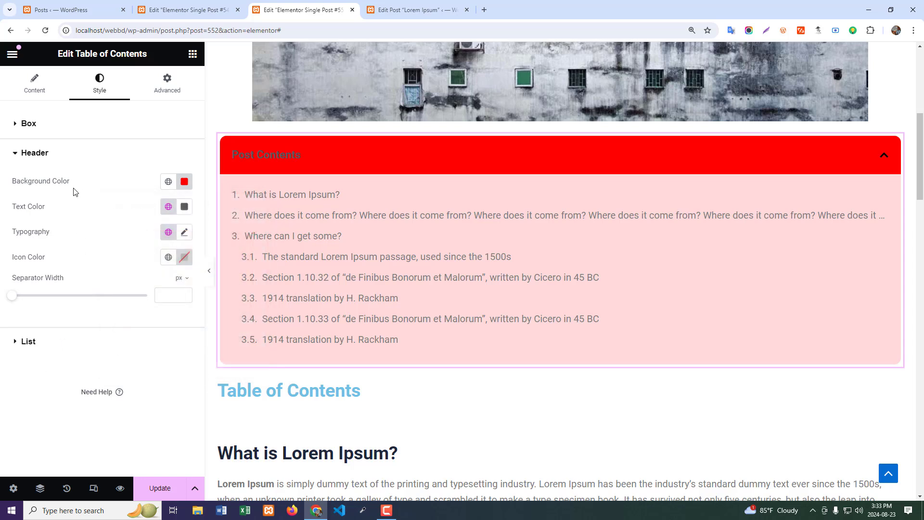
- Make the Post Contents header text white and set its font size to 30 px
{"action": "left_click", "coordinate": [184, 207]}
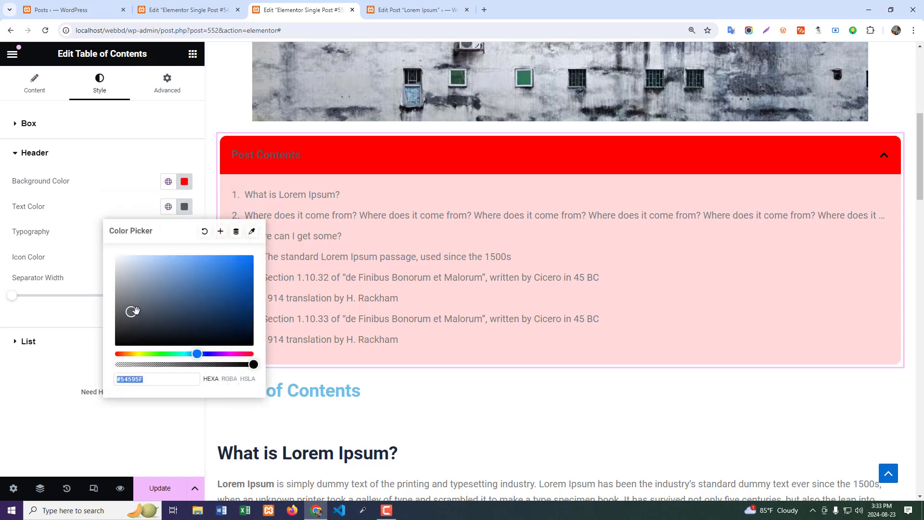
{"action": "left_click", "coordinate": [118, 254]}
{"action": "left_click", "coordinate": [95, 380]}
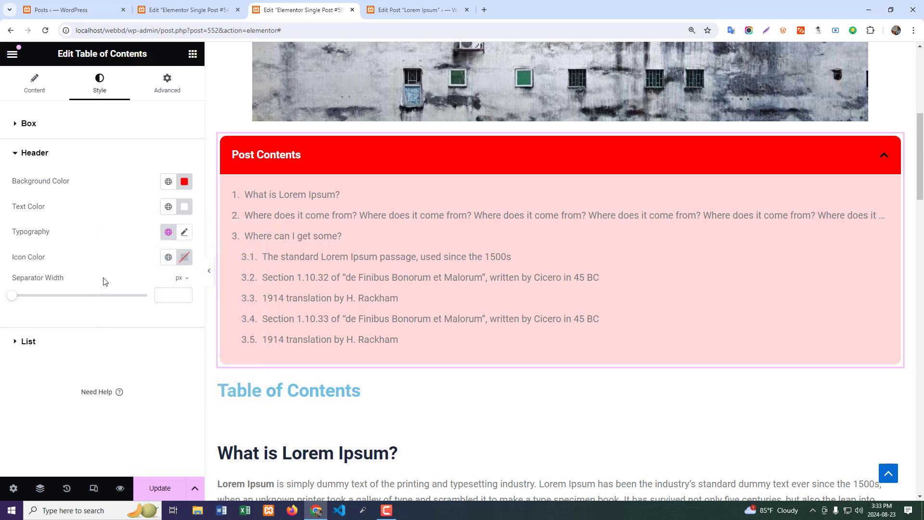
{"action": "left_click", "coordinate": [183, 232]}
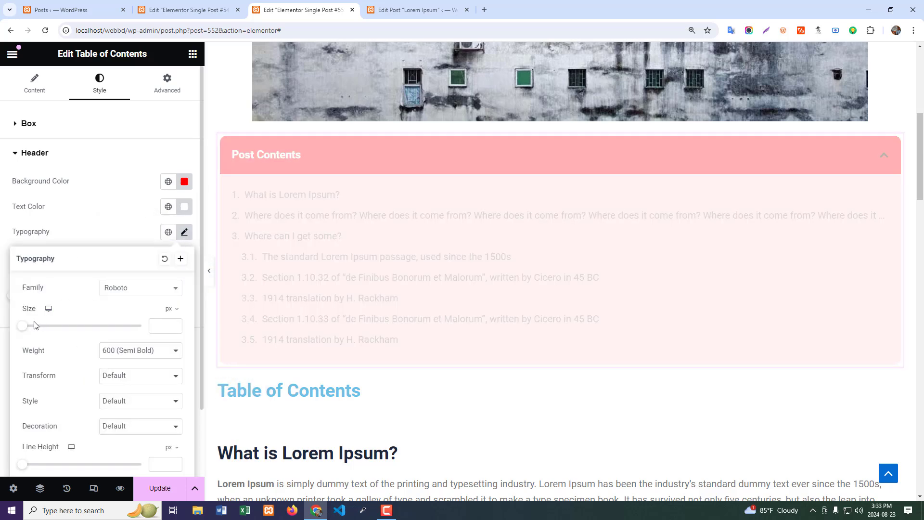
{"action": "left_click_drag", "start_coordinate": [23, 327], "coordinate": [40, 327]}
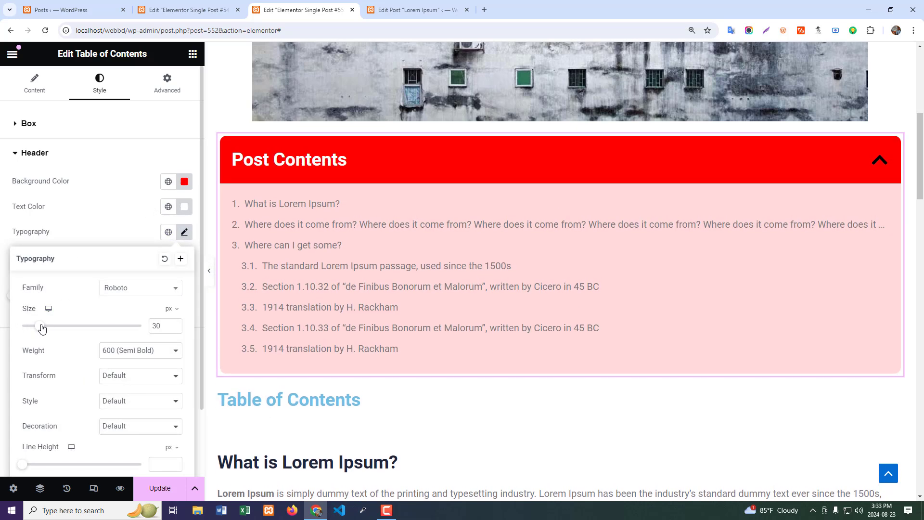
{"action": "left_click", "coordinate": [80, 201]}
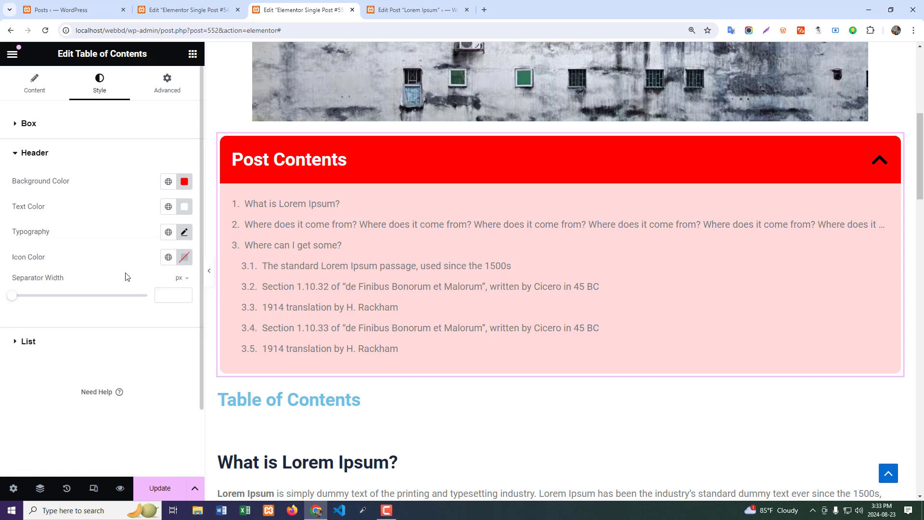
- Make the header's collapse icon white and set the header separator width to 8 px
{"action": "left_click", "coordinate": [186, 259]}
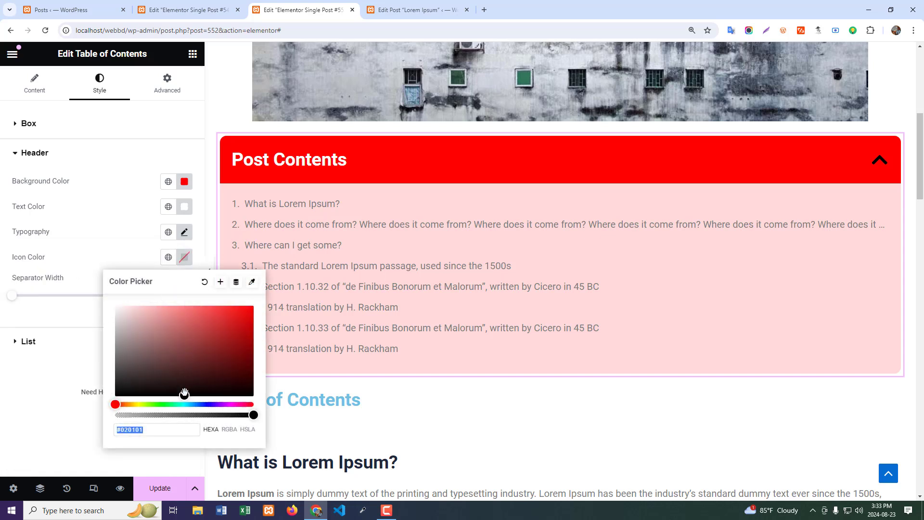
{"action": "left_click", "coordinate": [27, 390]}
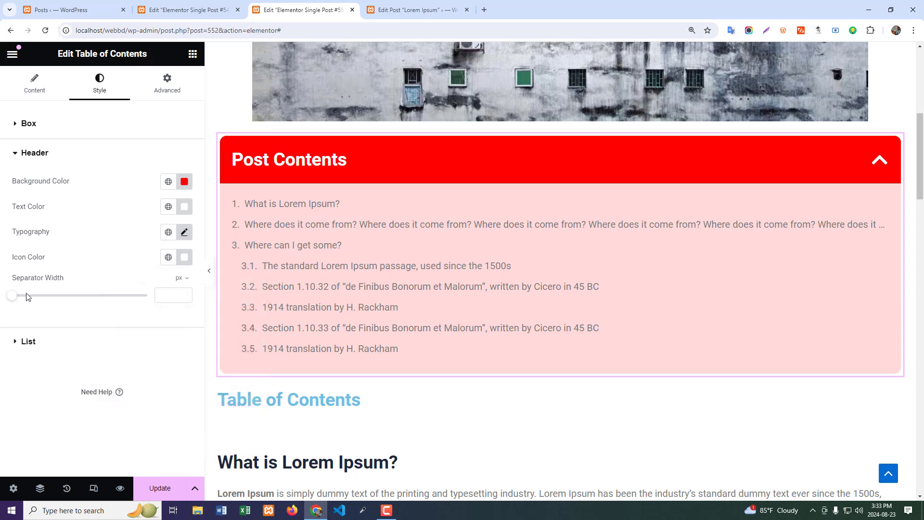
{"action": "left_click_drag", "start_coordinate": [15, 302], "coordinate": [26, 302]}
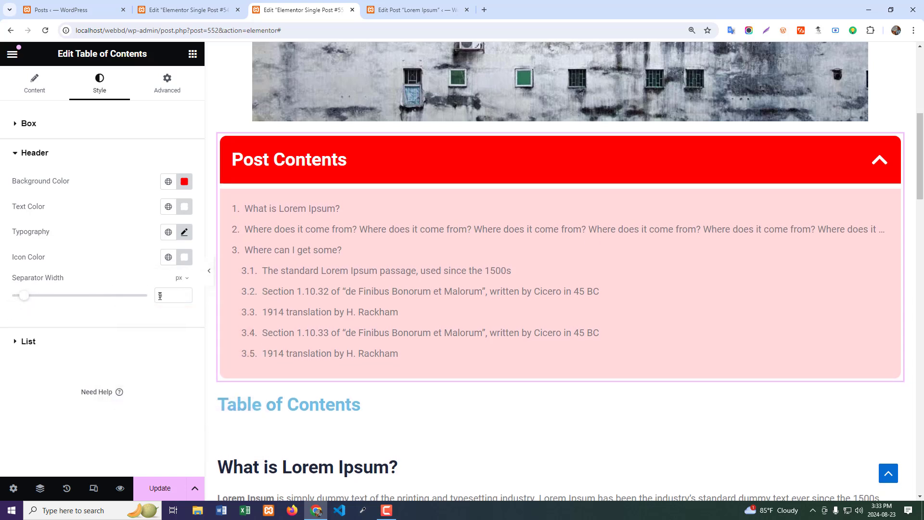
{"action": "left_click", "coordinate": [184, 298]}
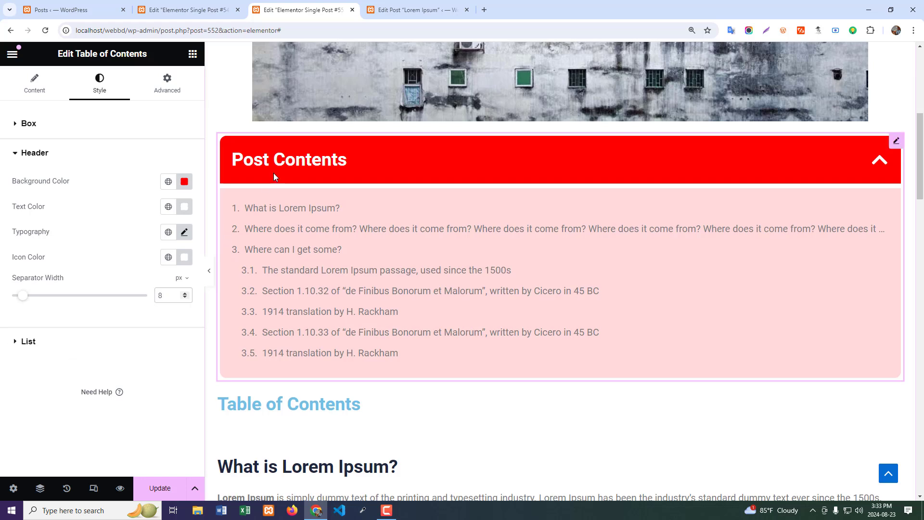
- Set the list's normal text color to black #000000, and try its underline option on and back off
{"action": "left_click", "coordinate": [30, 343]}
{"action": "scroll", "coordinate": [128, 363], "scroll_direction": "down", "scroll_amount": 1}
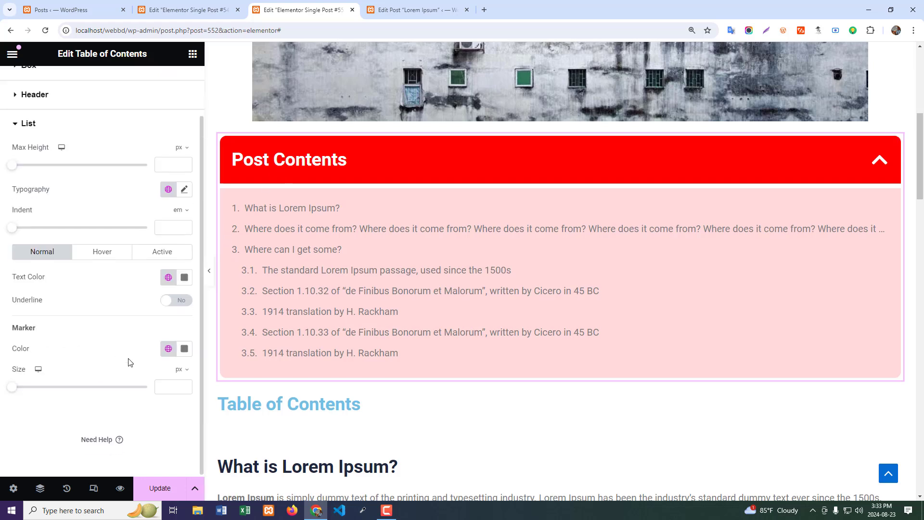
{"action": "left_click", "coordinate": [185, 277]}
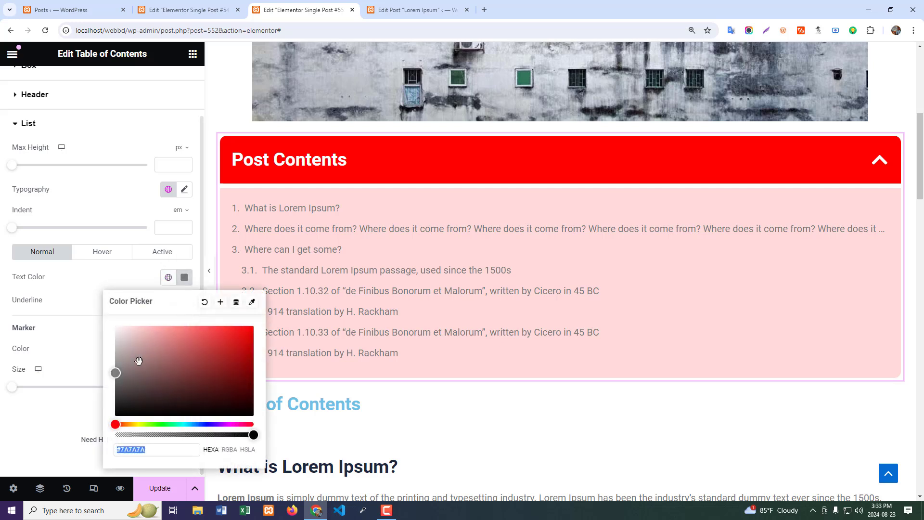
{"action": "left_click_drag", "start_coordinate": [115, 373], "coordinate": [118, 414]}
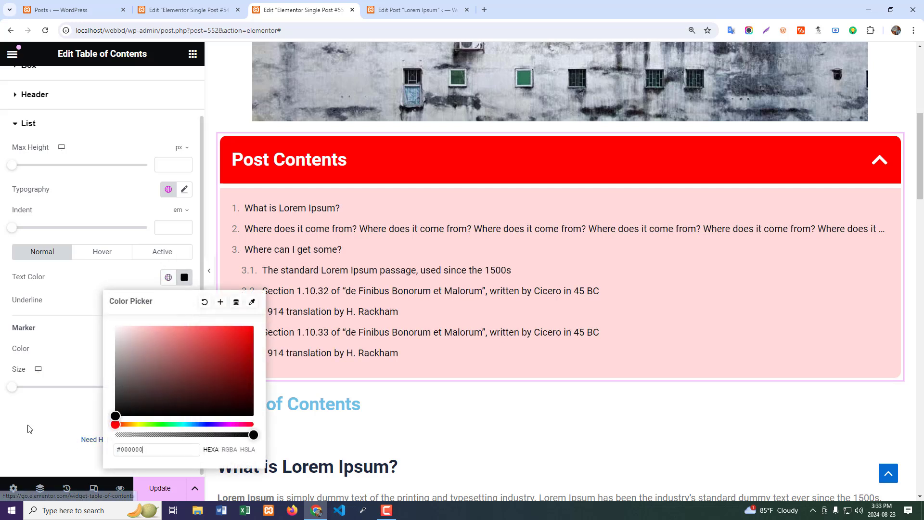
{"action": "left_click", "coordinate": [30, 429]}
{"action": "left_click", "coordinate": [187, 301]}
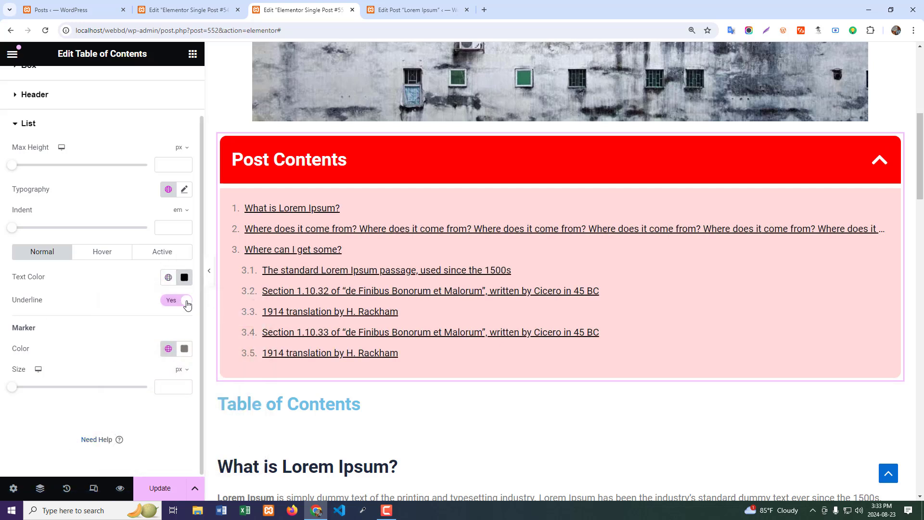
{"action": "left_click", "coordinate": [186, 301]}
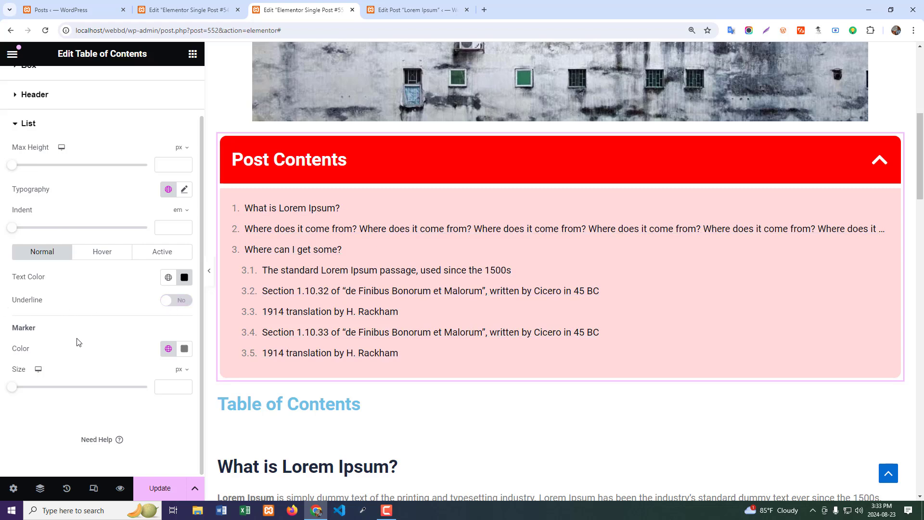
- Set the list marker color to red #FF0000 and the marker size to 14 px, and close the list settings
{"action": "left_click", "coordinate": [183, 349]}
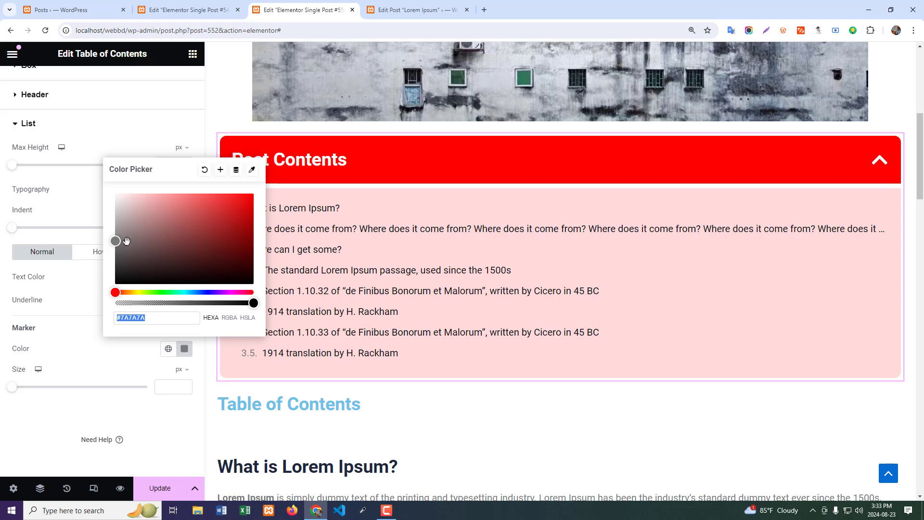
{"action": "mouse_move", "coordinate": [127, 241]}
{"action": "left_mouse_down"}
{"action": "mouse_move", "coordinate": [204, 201]}
{"action": "mouse_move", "coordinate": [263, 188]}
{"action": "left_mouse_up"}
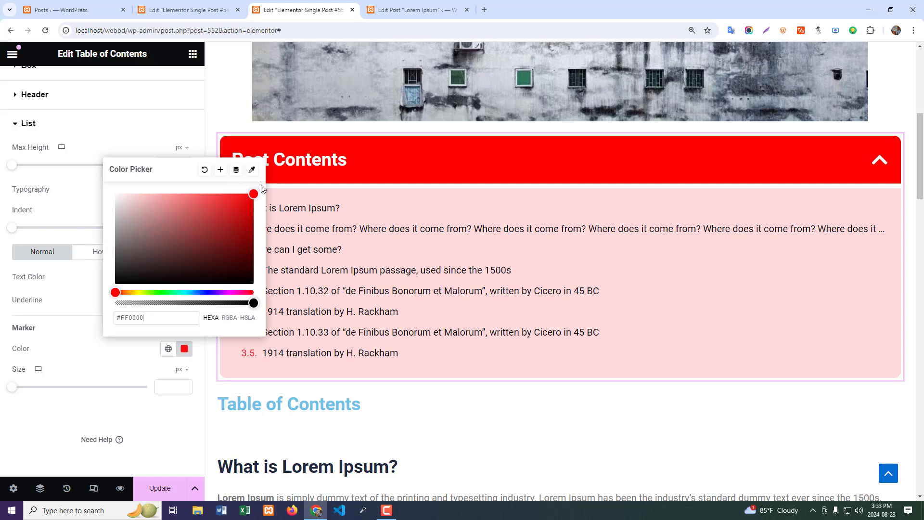
{"action": "left_click", "coordinate": [147, 350]}
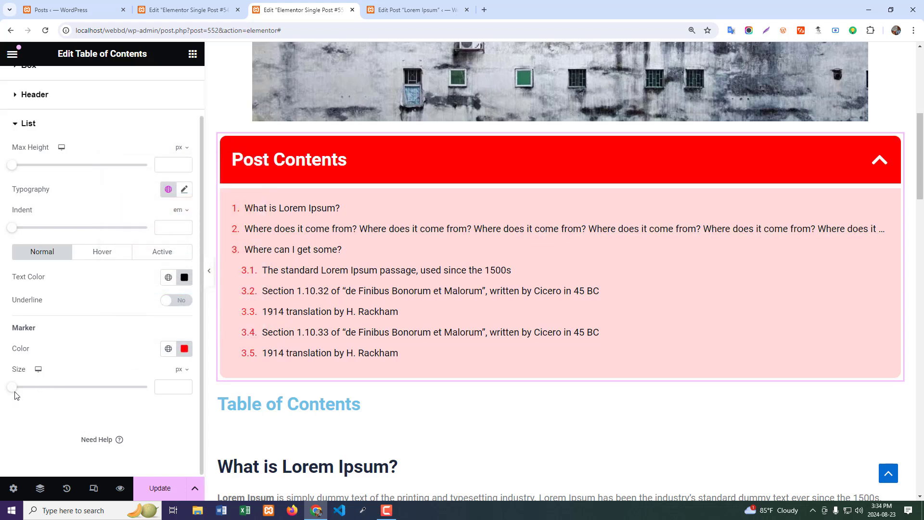
{"action": "left_click_drag", "start_coordinate": [14, 392], "coordinate": [36, 392]}
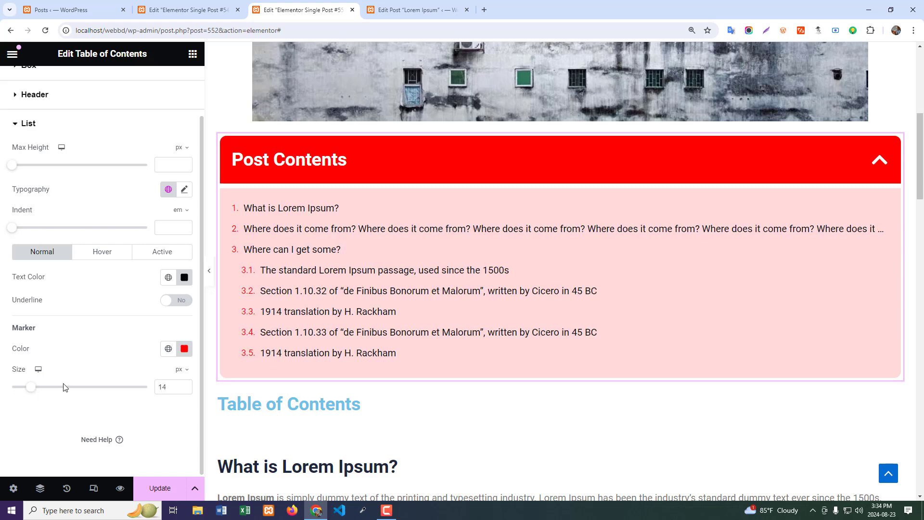
{"action": "left_click", "coordinate": [29, 123]}
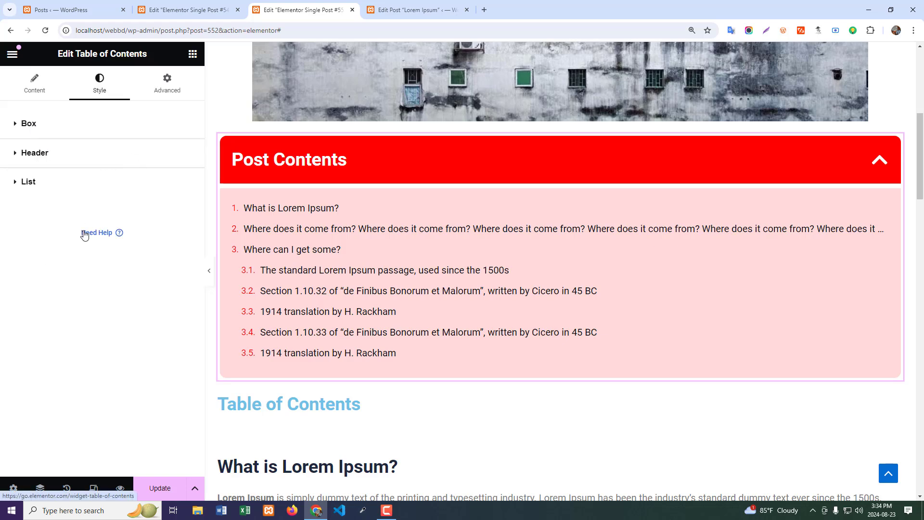